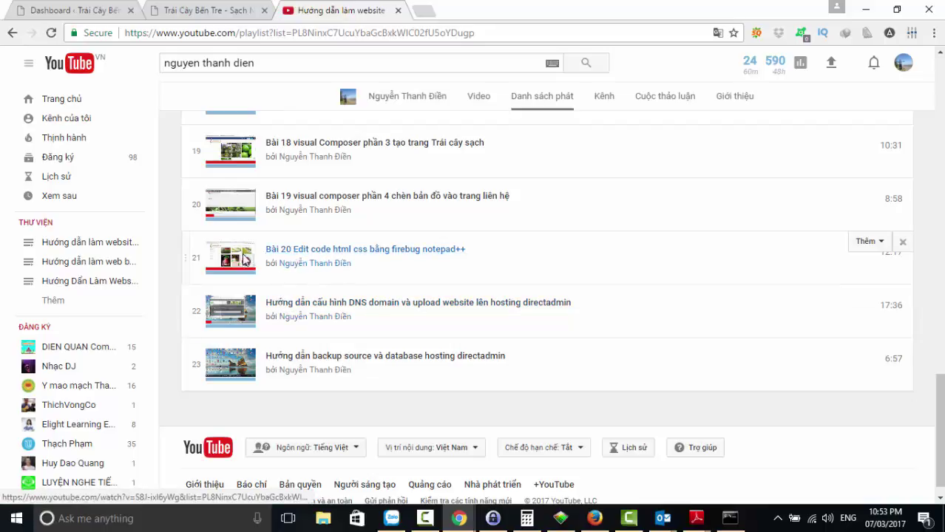
- Open hosting.canthietkeweb.com in a new browser tab and sign out of the current account
{"action": "mouse_move", "coordinate": [327, 268]}
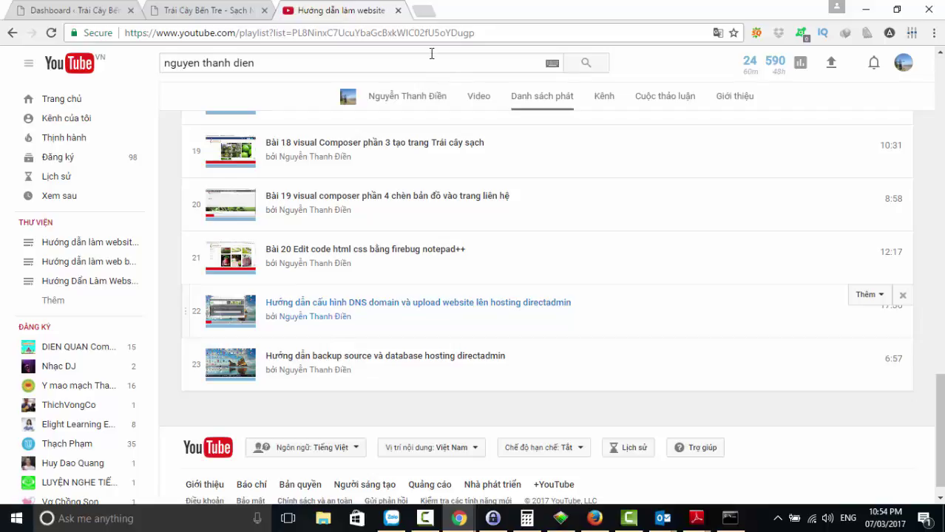
{"action": "left_click", "coordinate": [426, 13]}
{"action": "type", "text": "ho"}
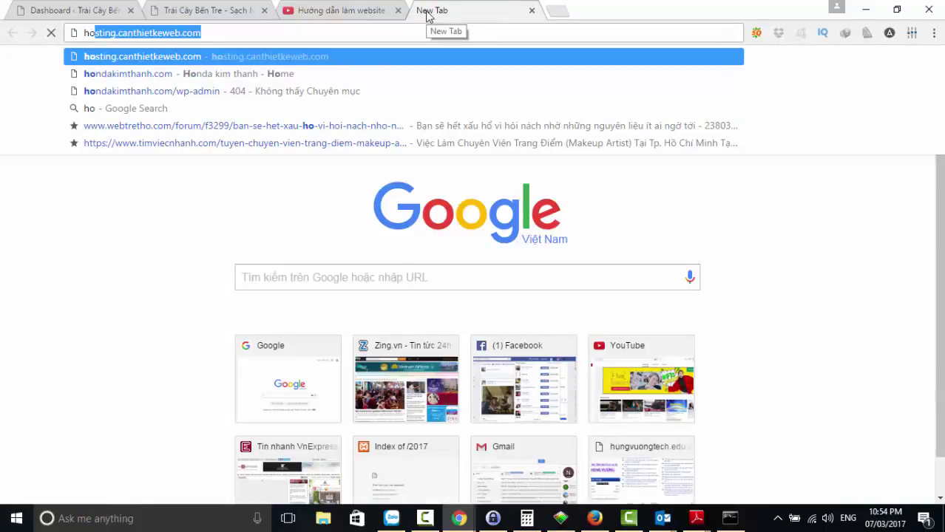
{"action": "key", "text": "Return"}
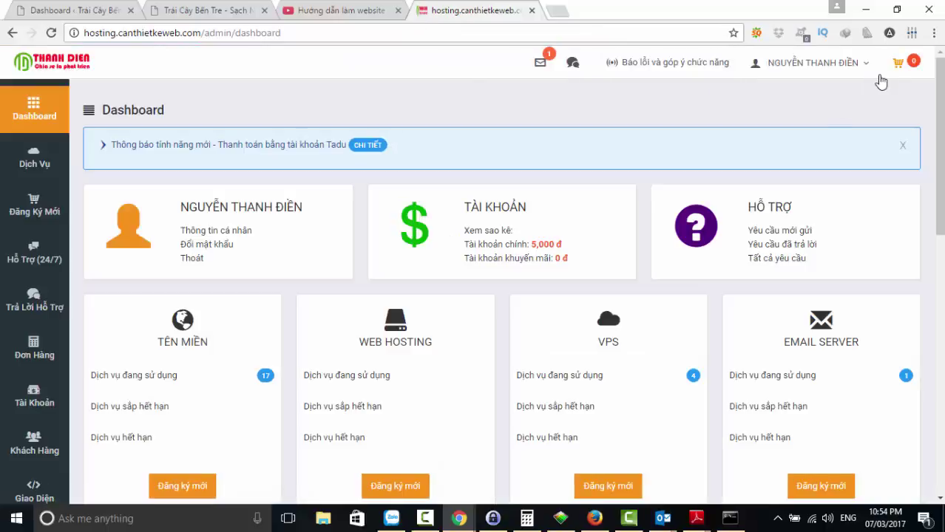
{"action": "left_click", "coordinate": [868, 68]}
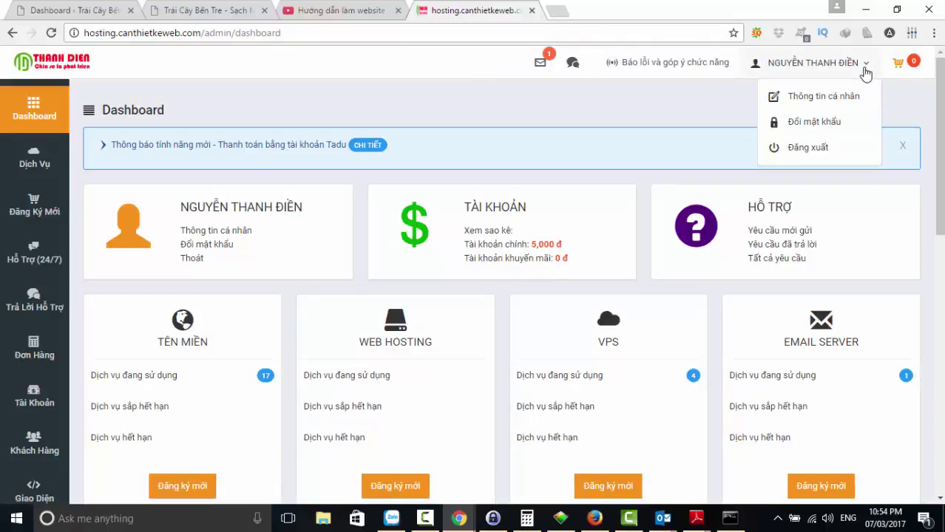
{"action": "left_click", "coordinate": [813, 152]}
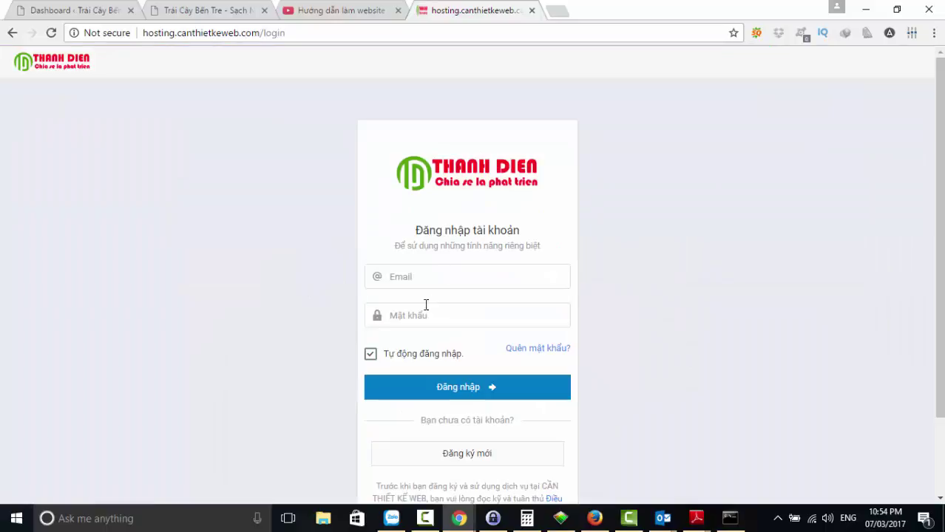
- Look over the fields of the new-account registration form, and return to the login page
{"action": "left_click", "coordinate": [467, 454]}
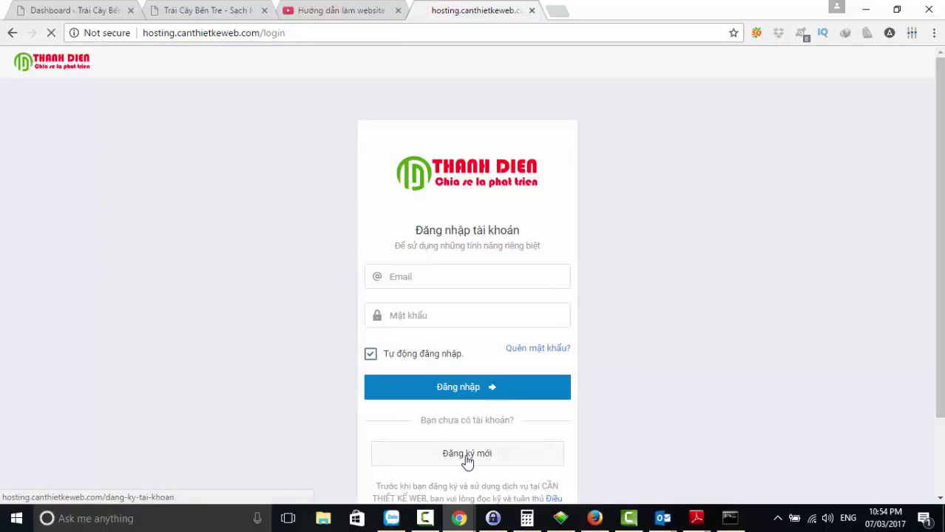
{"action": "left_click", "coordinate": [417, 275]}
{"action": "left_click", "coordinate": [409, 321]}
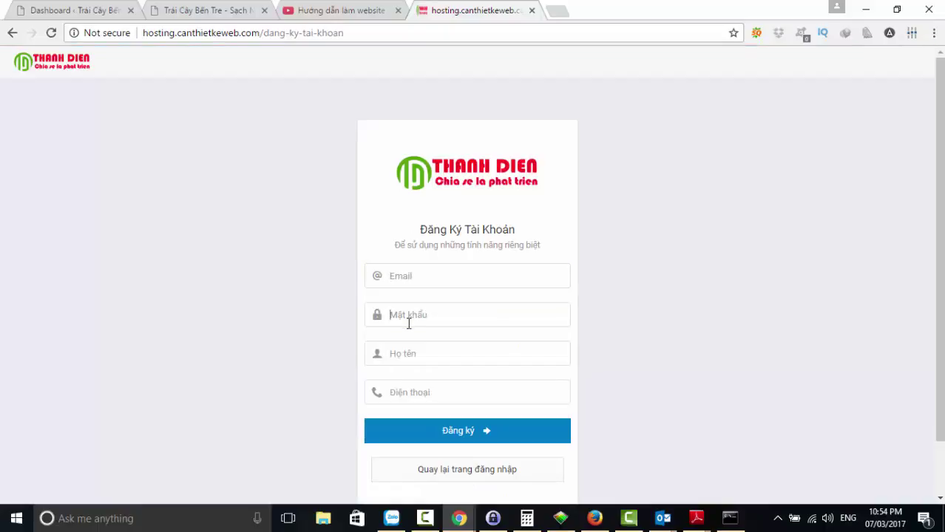
{"action": "left_click", "coordinate": [396, 393]}
{"action": "scroll", "coordinate": [702, 408], "scroll_direction": "down", "scroll_amount": 1}
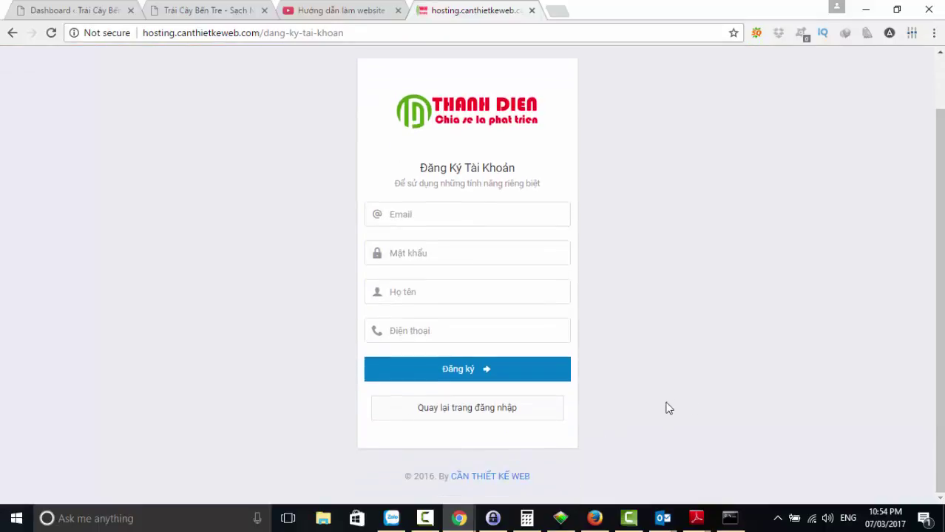
{"action": "left_click", "coordinate": [460, 411]}
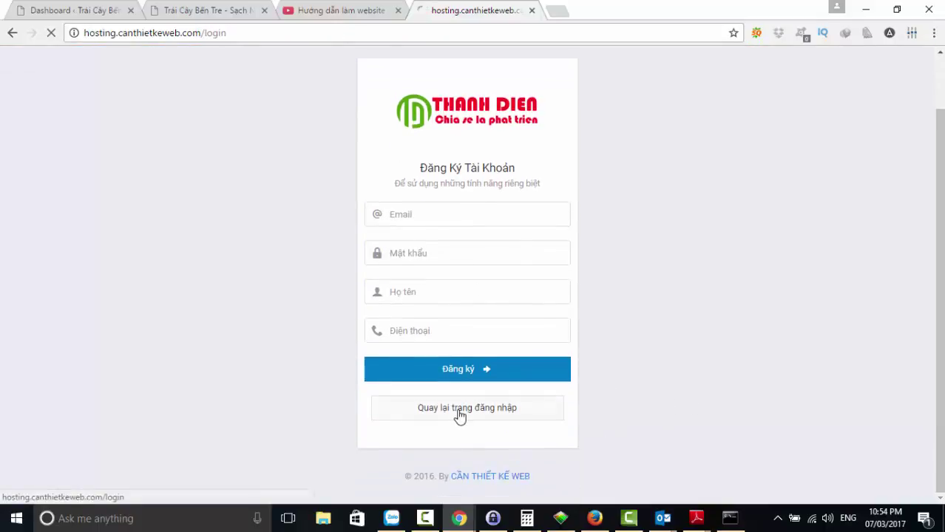
- Sign in with the customer's e-mail and the account password copied from the welcome message in Gmail
{"action": "left_click", "coordinate": [439, 277]}
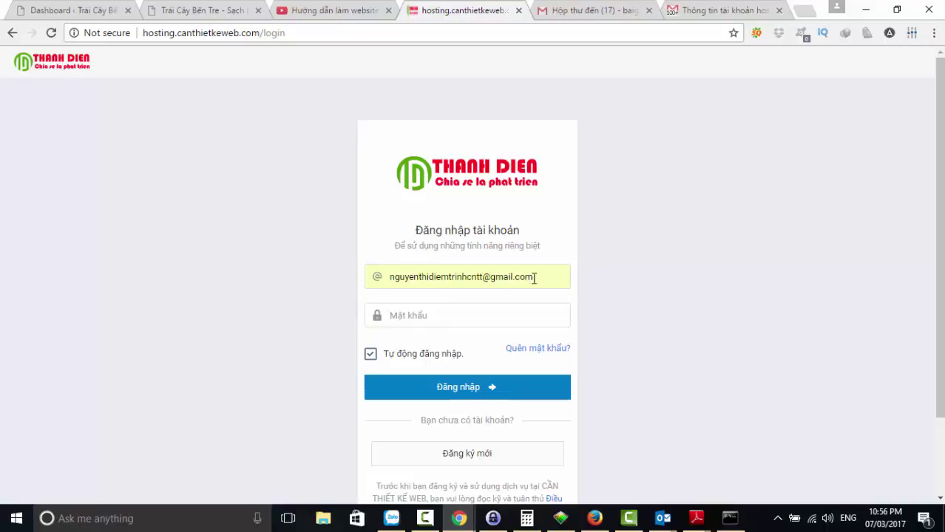
{"action": "left_click_drag", "start_coordinate": [534, 276], "coordinate": [376, 277]}
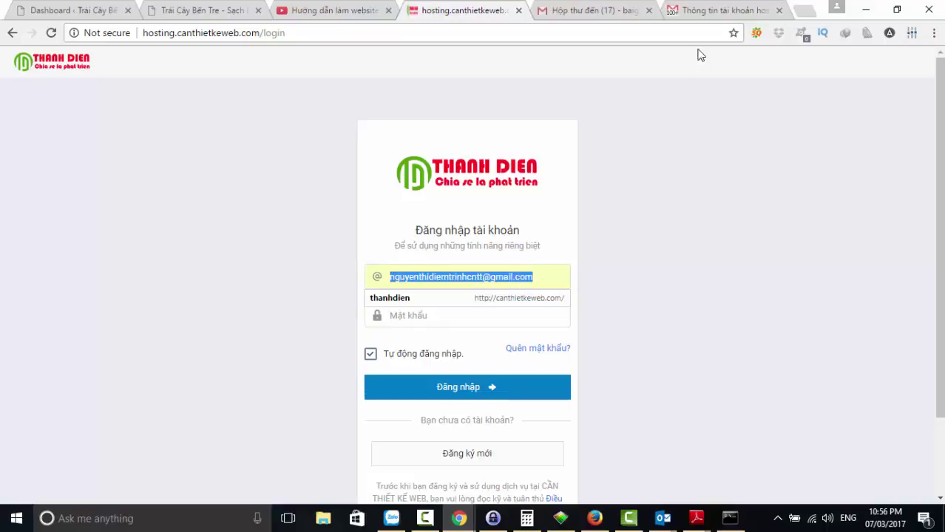
{"action": "left_click", "coordinate": [692, 11]}
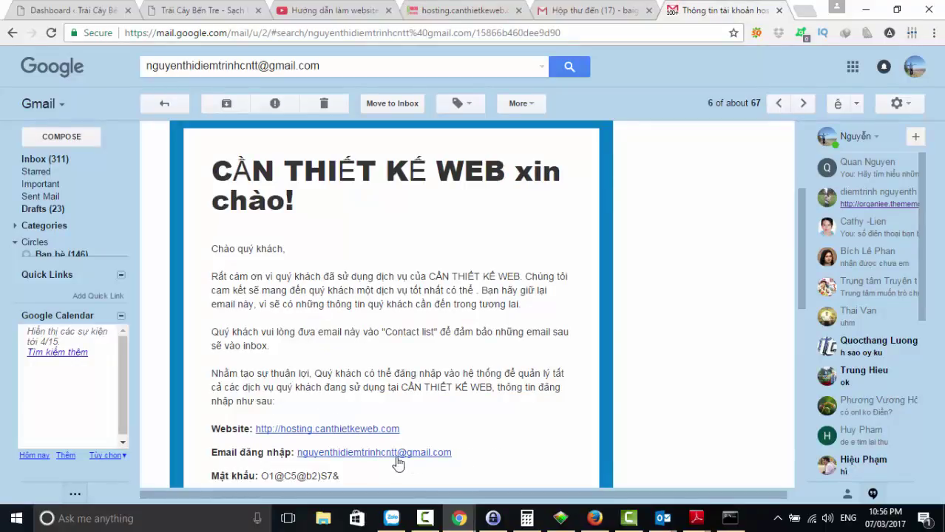
{"action": "left_click_drag", "start_coordinate": [339, 474], "coordinate": [262, 476]}
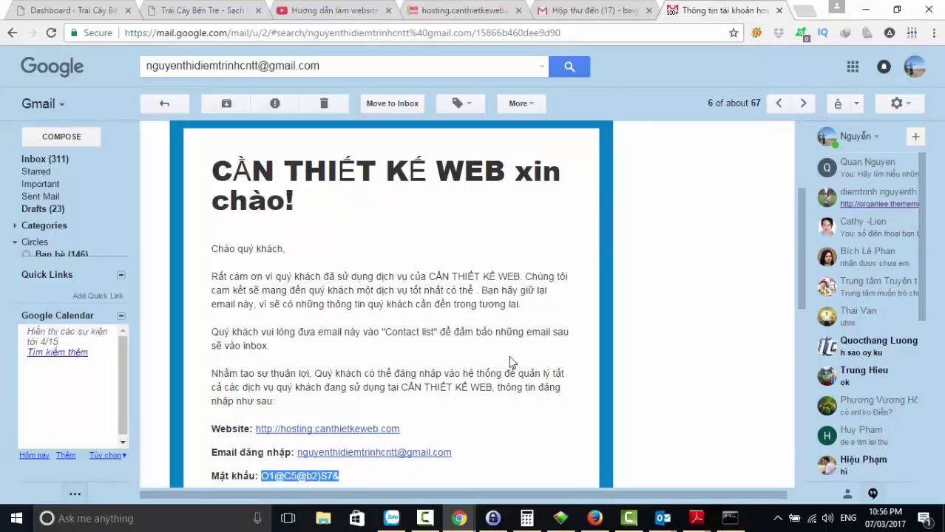
{"action": "left_click", "coordinate": [464, 13]}
{"action": "left_click", "coordinate": [459, 320]}
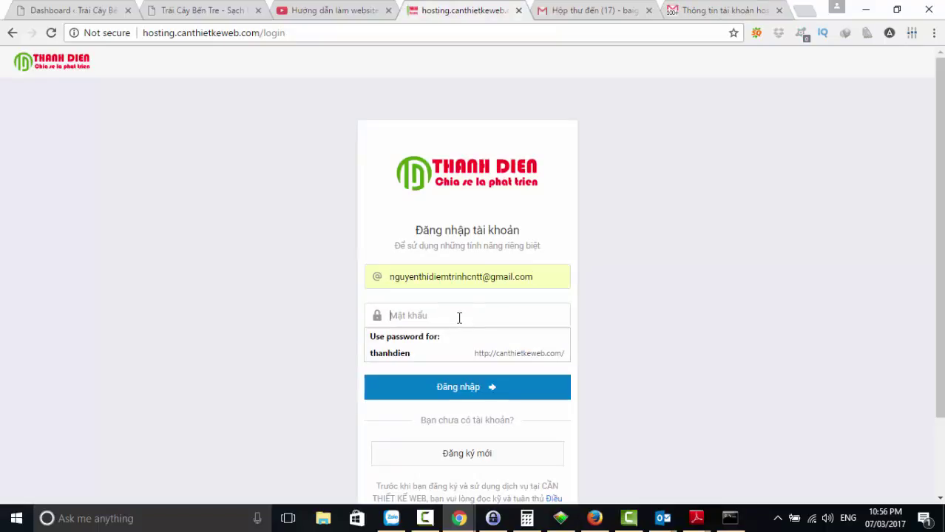
{"action": "key", "text": "ctrl+v"}
{"action": "left_click", "coordinate": [470, 394]}
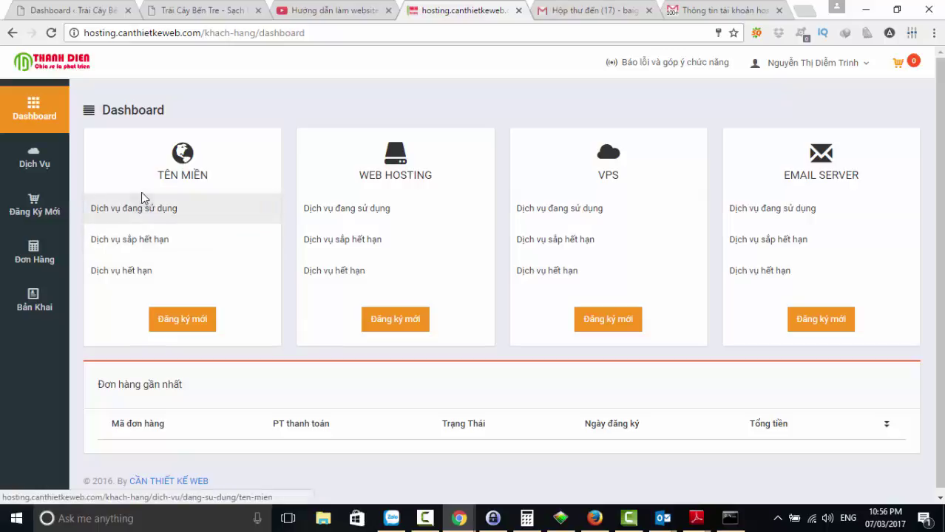
- Open the new domain registration page and search for the domain name traicayngon
{"action": "mouse_move", "coordinate": [34, 166]}
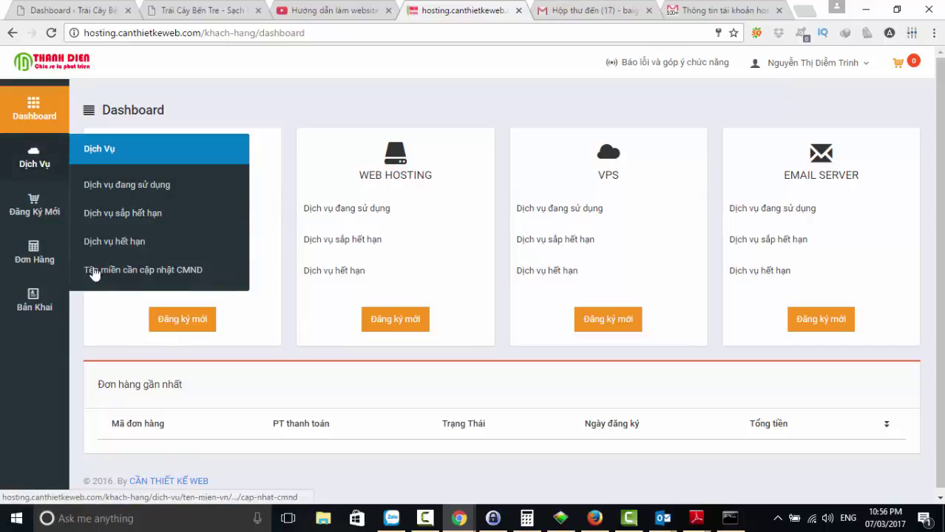
{"action": "mouse_move", "coordinate": [34, 200]}
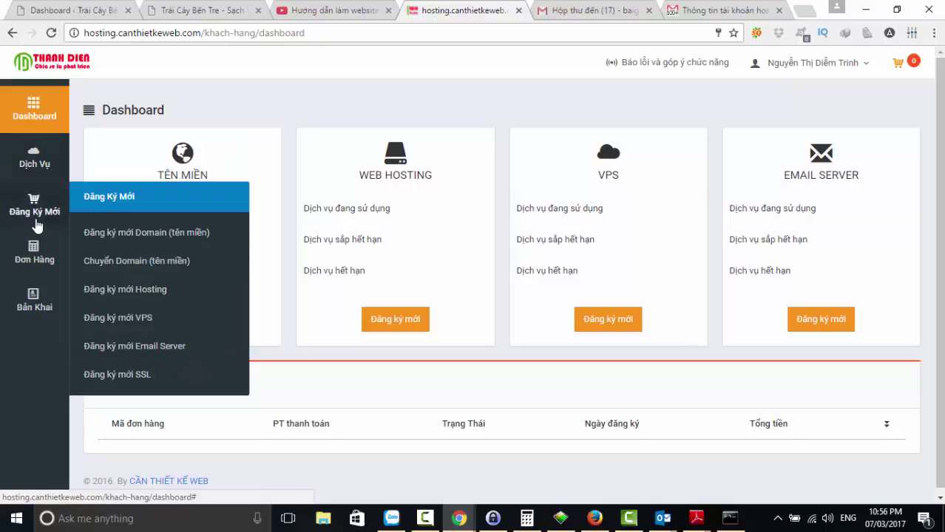
{"action": "left_click", "coordinate": [147, 233]}
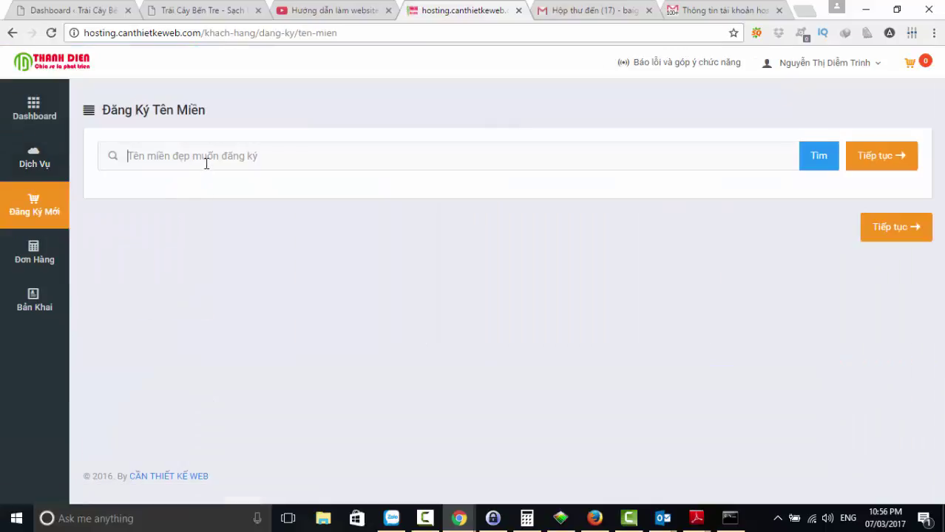
{"action": "type", "text": "traicay"}
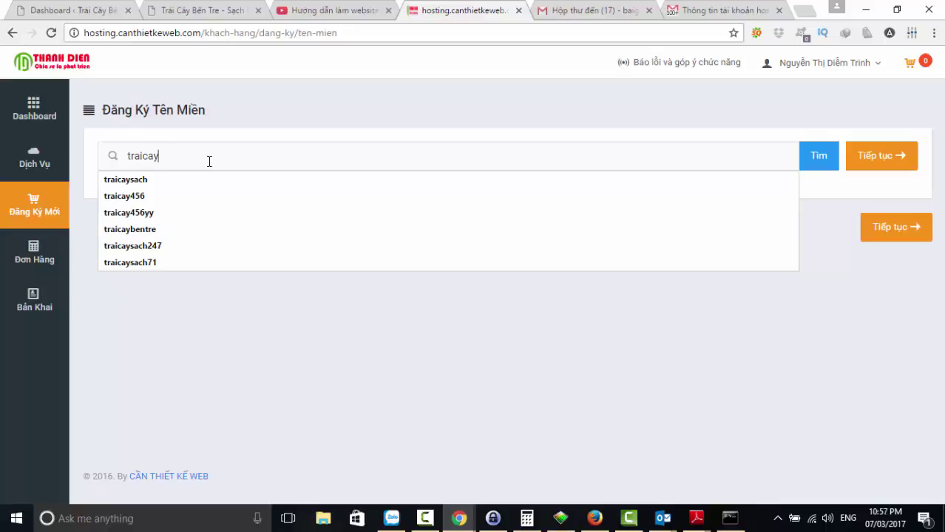
{"action": "key", "text": "Escape"}
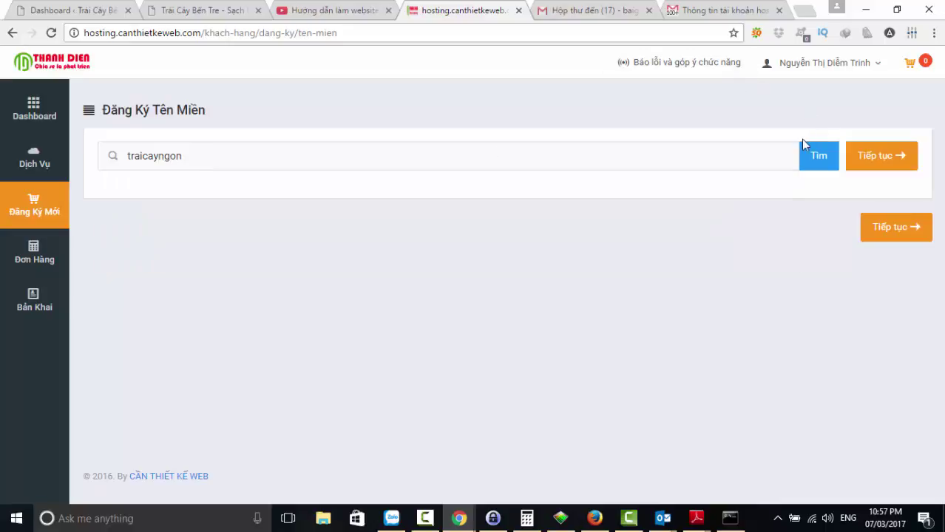
{"action": "left_click", "coordinate": [817, 157]}
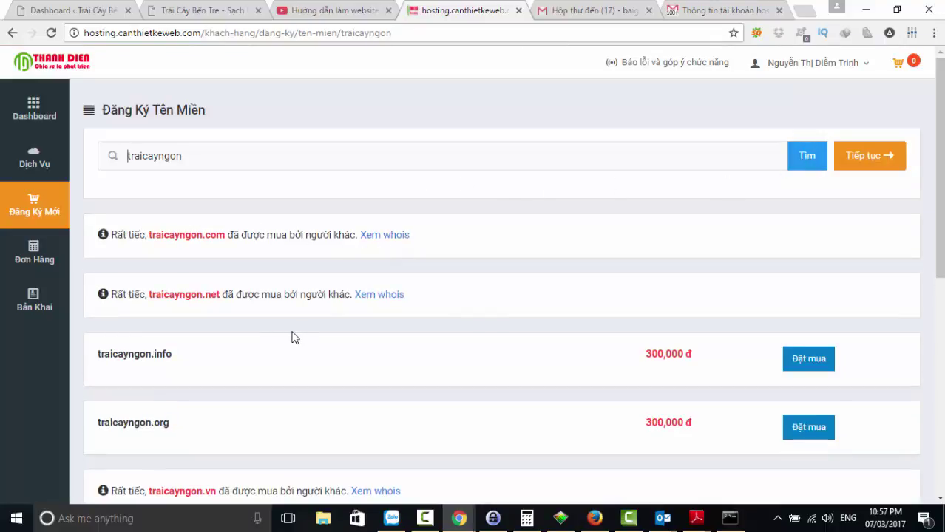
- Search for the domain name traicayngon71 instead, order traicayngon71.com and continue to its add-on options
{"action": "scroll", "coordinate": [294, 338], "scroll_direction": "down", "scroll_amount": 1}
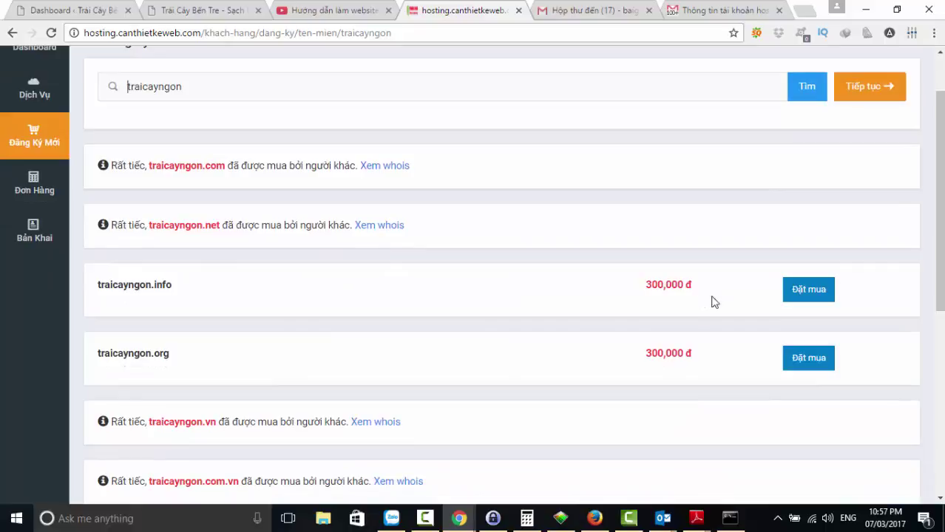
{"action": "scroll", "coordinate": [702, 299], "scroll_direction": "down", "scroll_amount": 2}
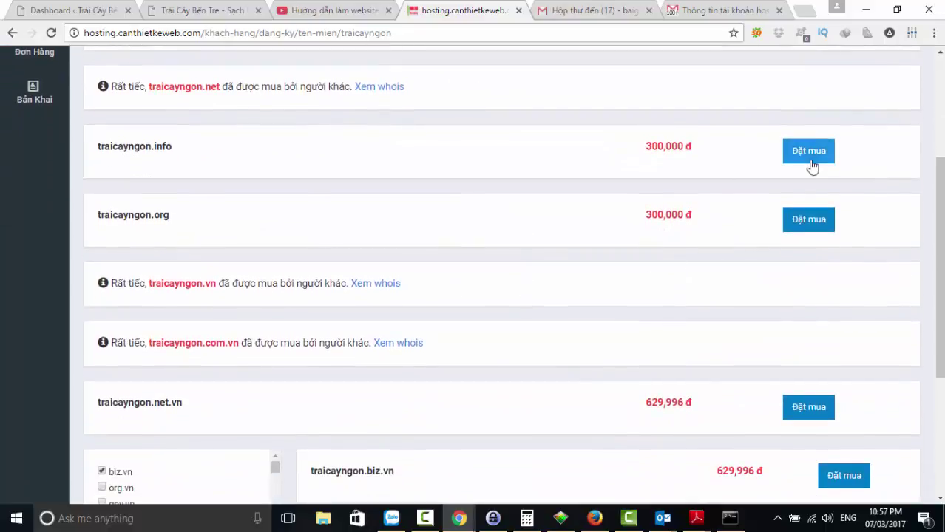
{"action": "scroll", "coordinate": [654, 281], "scroll_direction": "down", "scroll_amount": 2}
{"action": "scroll", "coordinate": [654, 285], "scroll_direction": "up", "scroll_amount": 5}
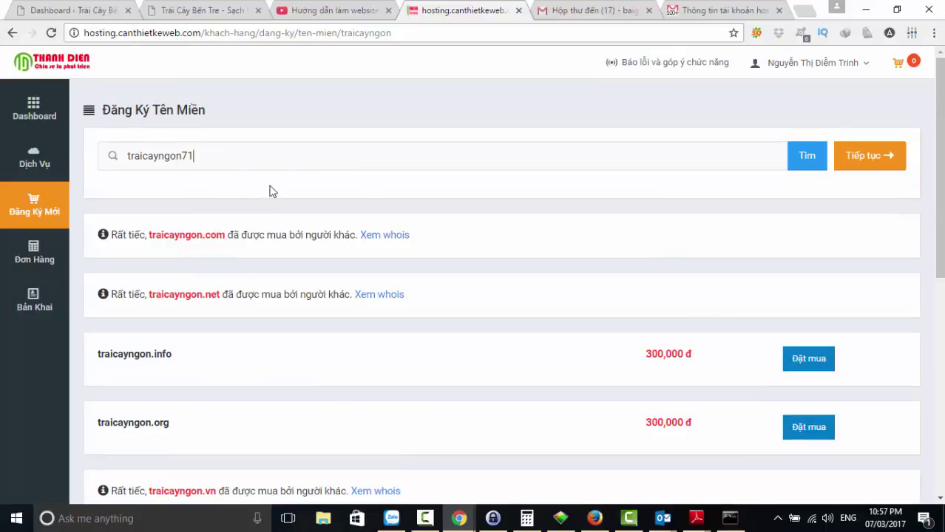
{"action": "left_click", "coordinate": [813, 164]}
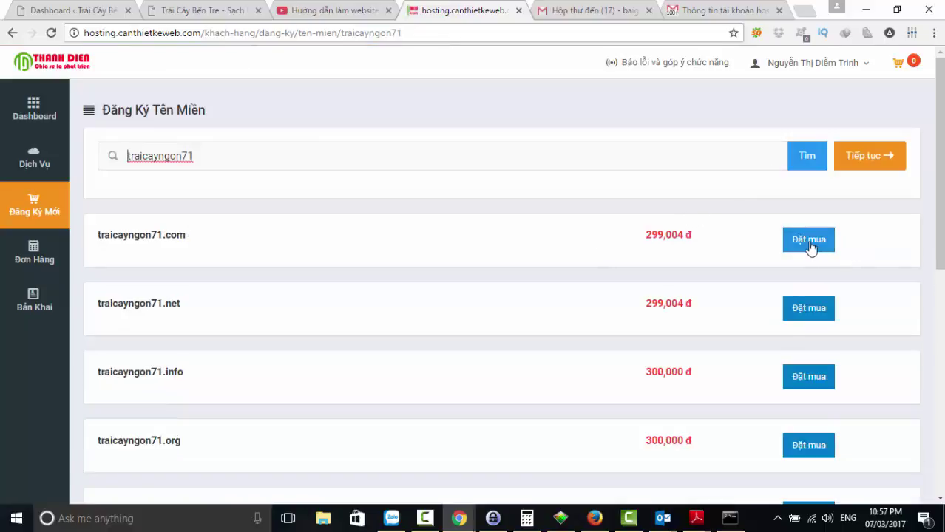
{"action": "left_click", "coordinate": [811, 245]}
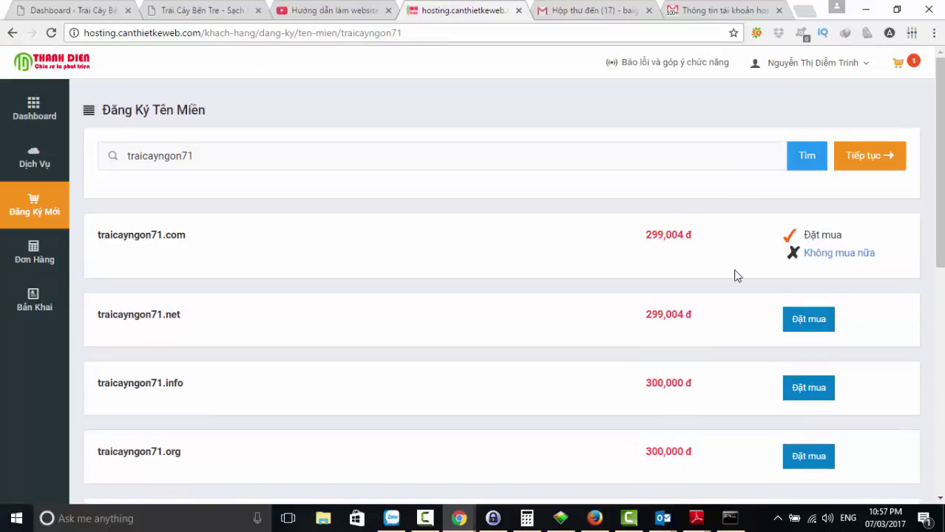
{"action": "left_click", "coordinate": [869, 164]}
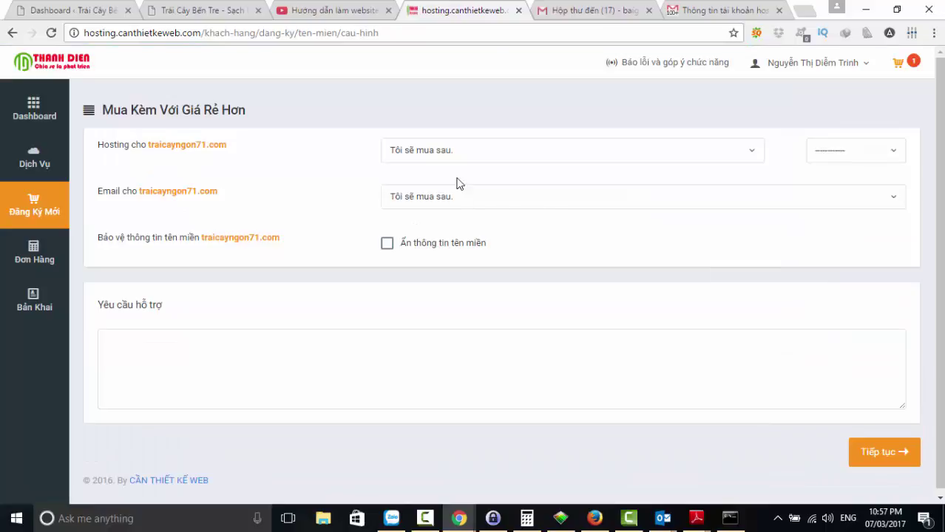
- Add the Cá Nhân++ hosting package at 90,000 đ / tháng on Linux for traicayngon71.com and proceed to the cart
{"action": "left_click", "coordinate": [462, 155]}
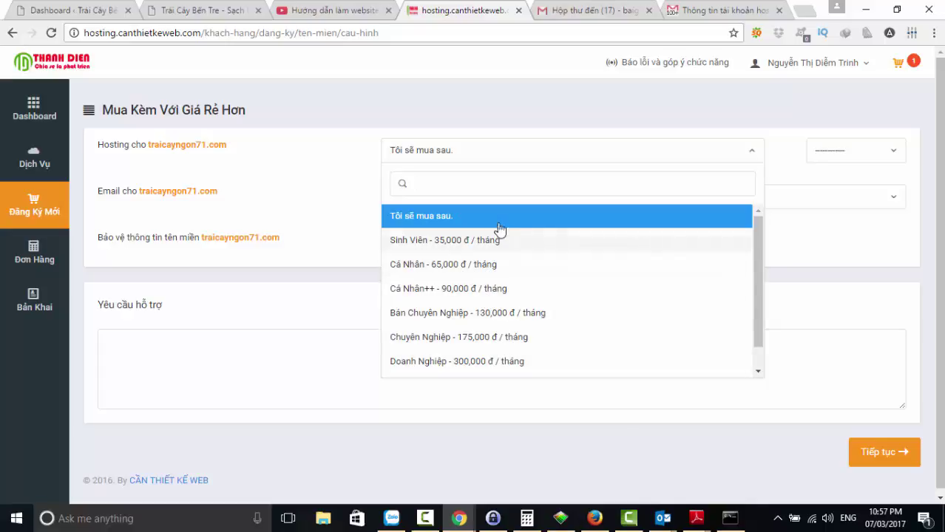
{"action": "left_click", "coordinate": [482, 289]}
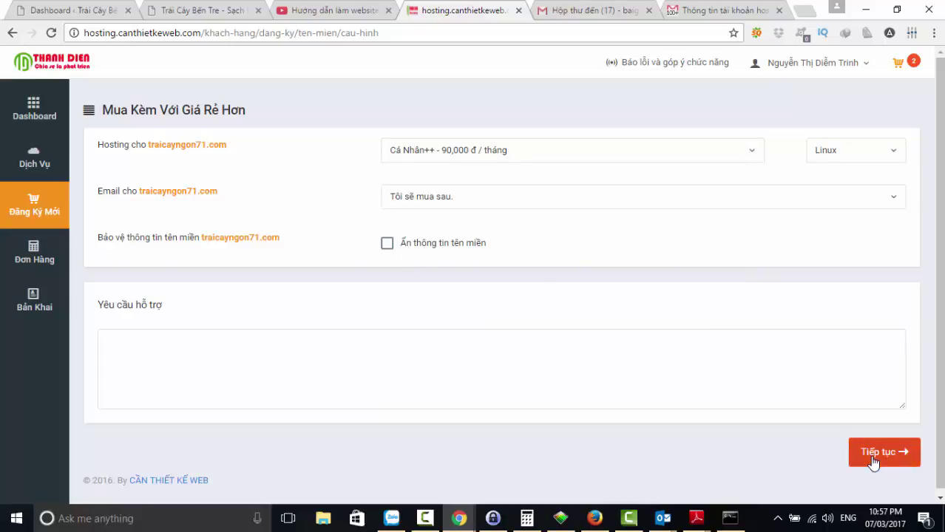
{"action": "left_click", "coordinate": [847, 157]}
{"action": "left_click", "coordinate": [847, 157]}
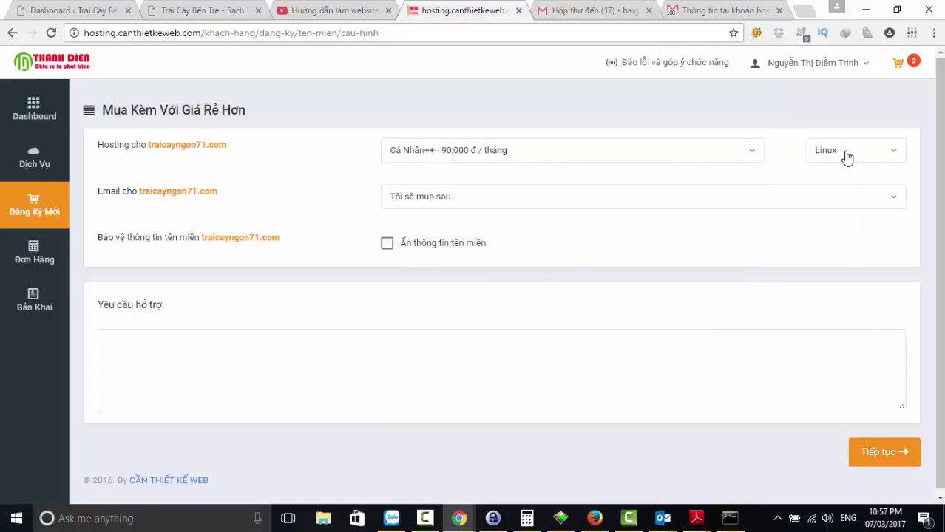
{"action": "left_click", "coordinate": [875, 456]}
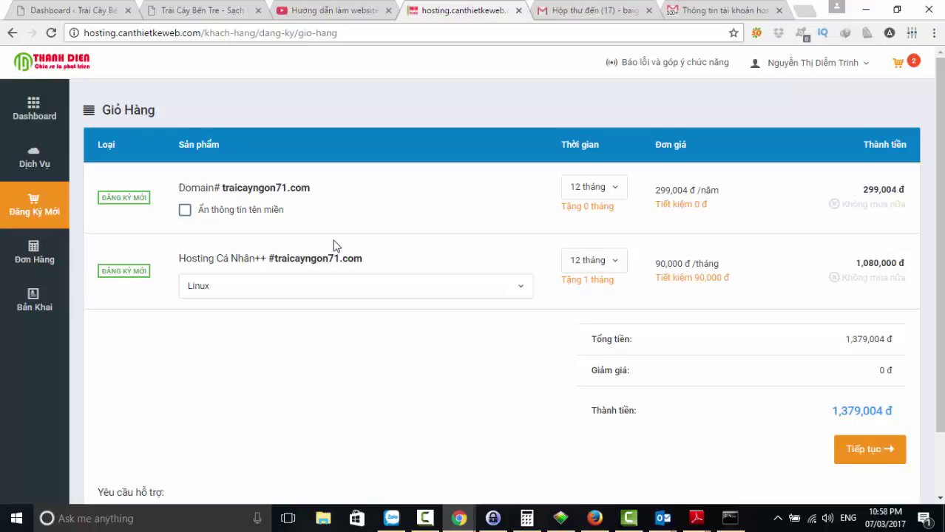
- Review the shopping cart's domain and hosting items, their durations and the order total
{"action": "scroll", "coordinate": [796, 289], "scroll_direction": "down", "scroll_amount": 2}
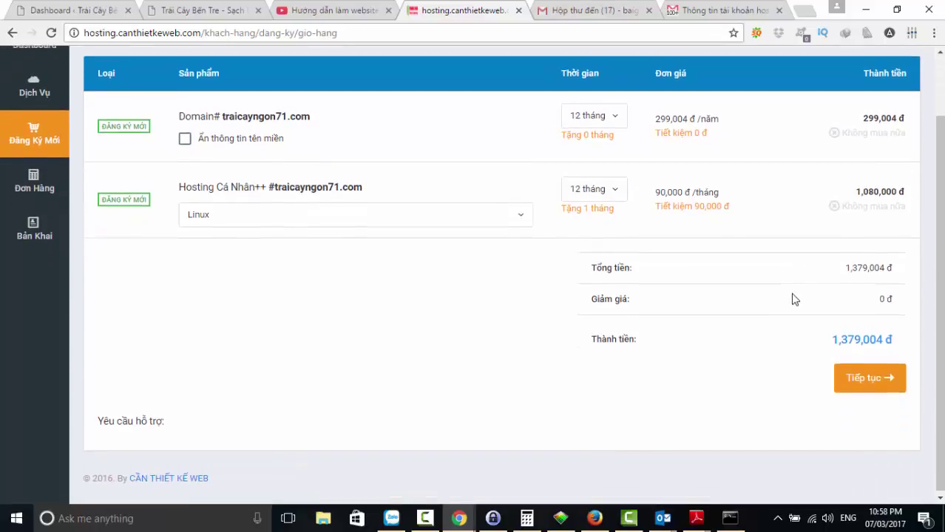
{"action": "scroll", "coordinate": [796, 299], "scroll_direction": "up", "scroll_amount": 2}
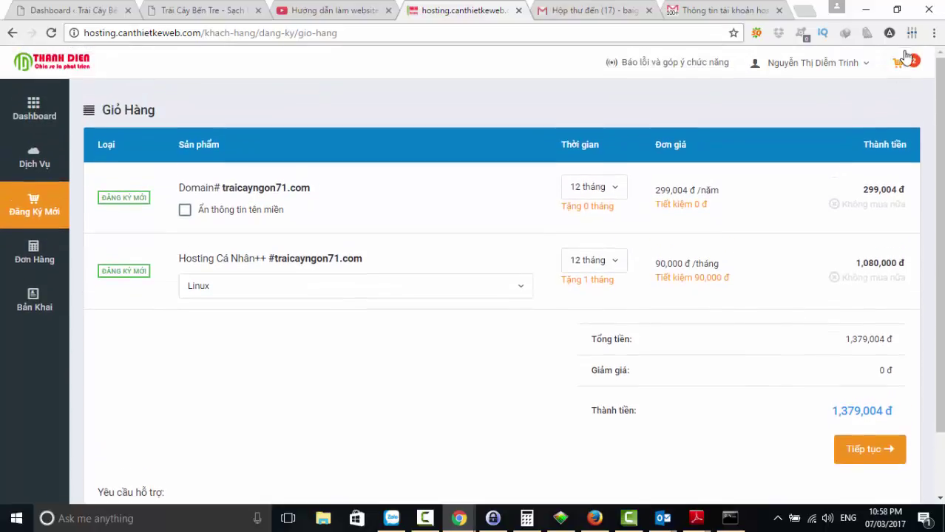
{"action": "left_click", "coordinate": [859, 65]}
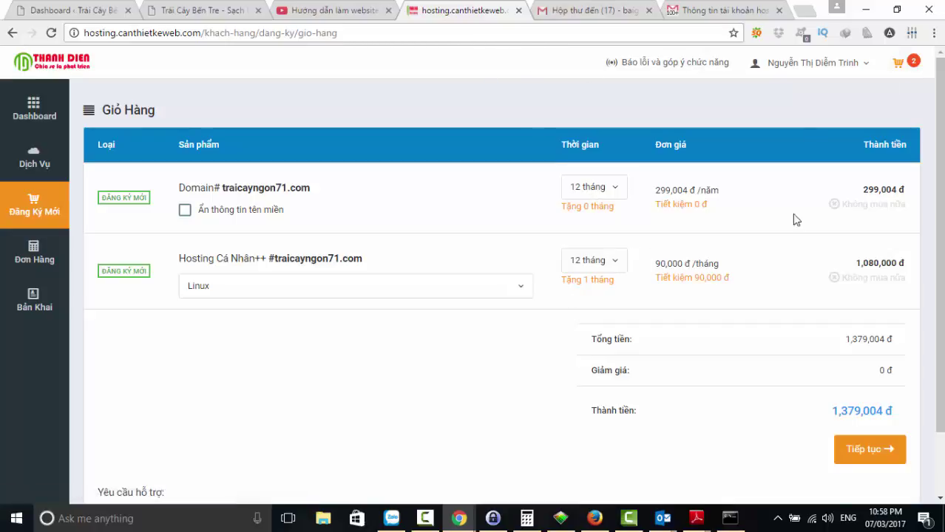
{"action": "left_click", "coordinate": [901, 72]}
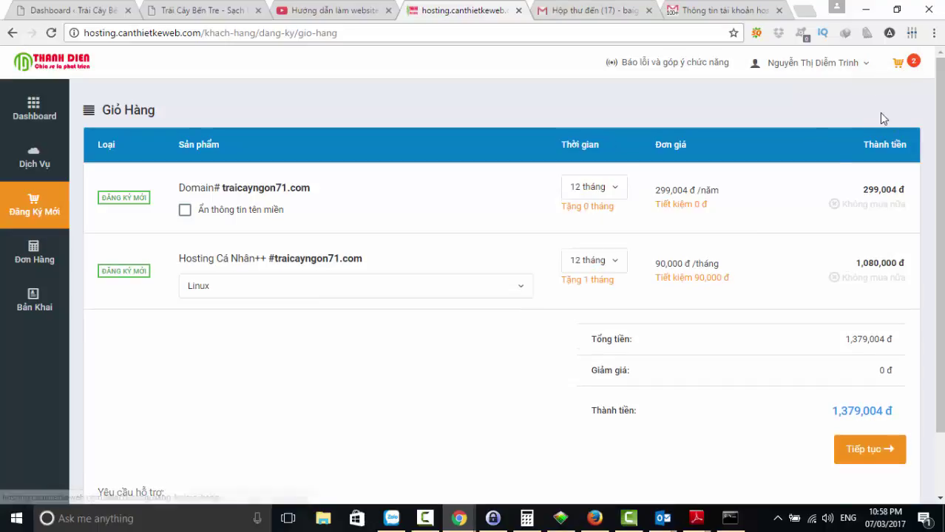
- Close the hosting cart, the Trái Cây Bến Tre site and both mail tabs, and return to the WordPress dashboard
{"action": "left_click", "coordinate": [519, 11]}
{"action": "left_click", "coordinate": [334, 10]}
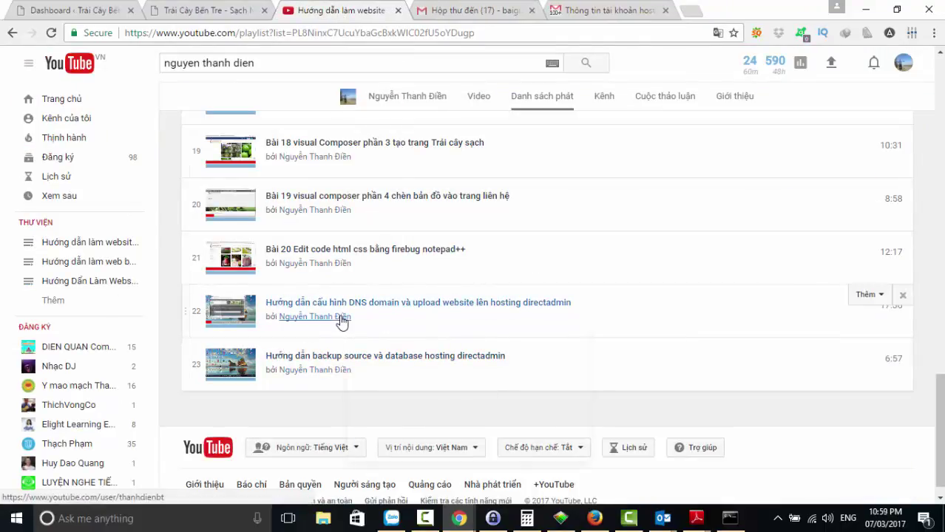
{"action": "left_click", "coordinate": [53, 15]}
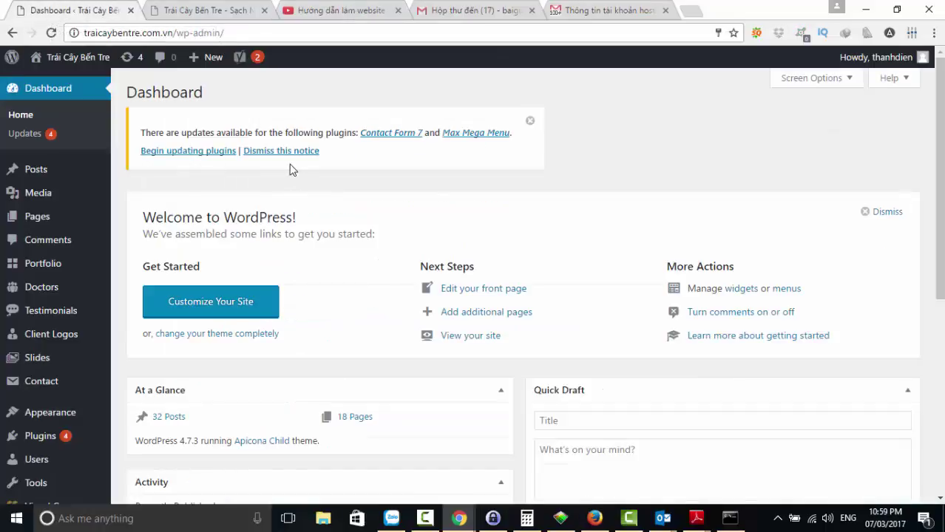
{"action": "left_click", "coordinate": [226, 12]}
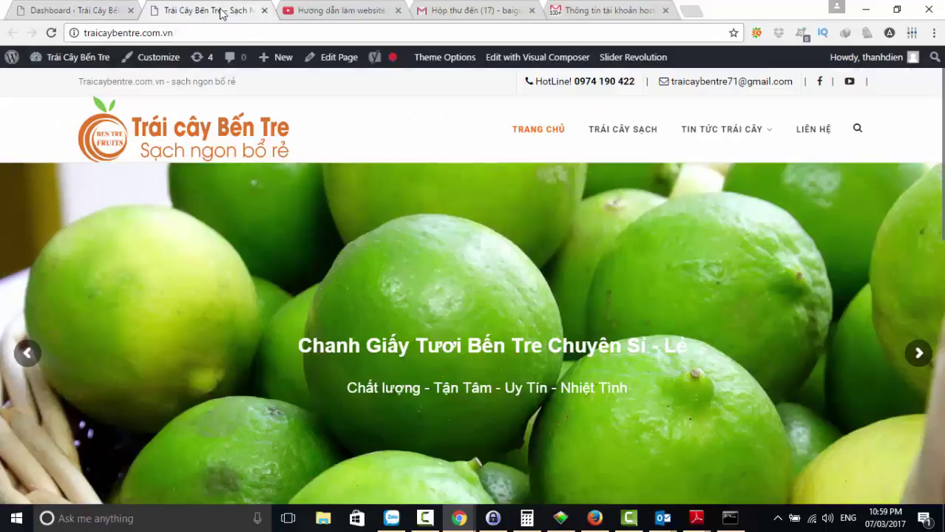
{"action": "left_click", "coordinate": [263, 11]}
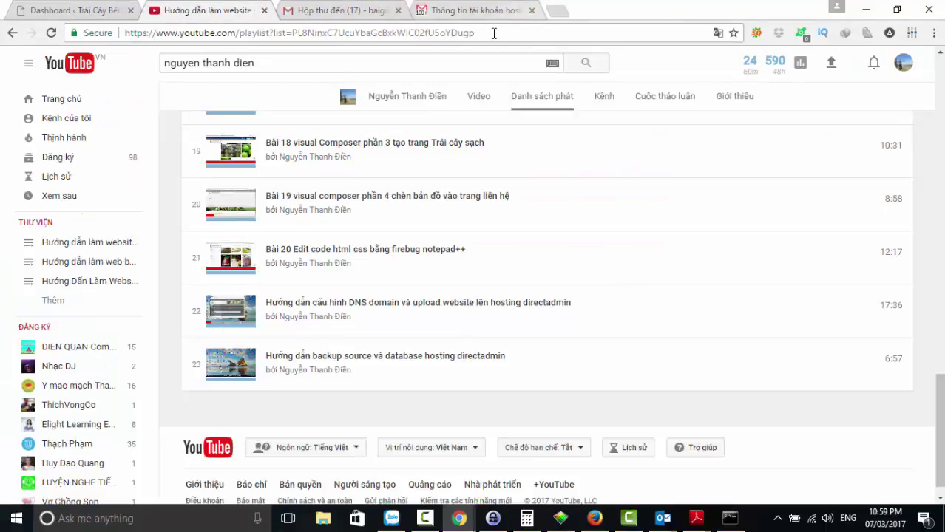
{"action": "left_click", "coordinate": [531, 10]}
{"action": "left_click", "coordinate": [398, 10]}
{"action": "left_click", "coordinate": [67, 10]}
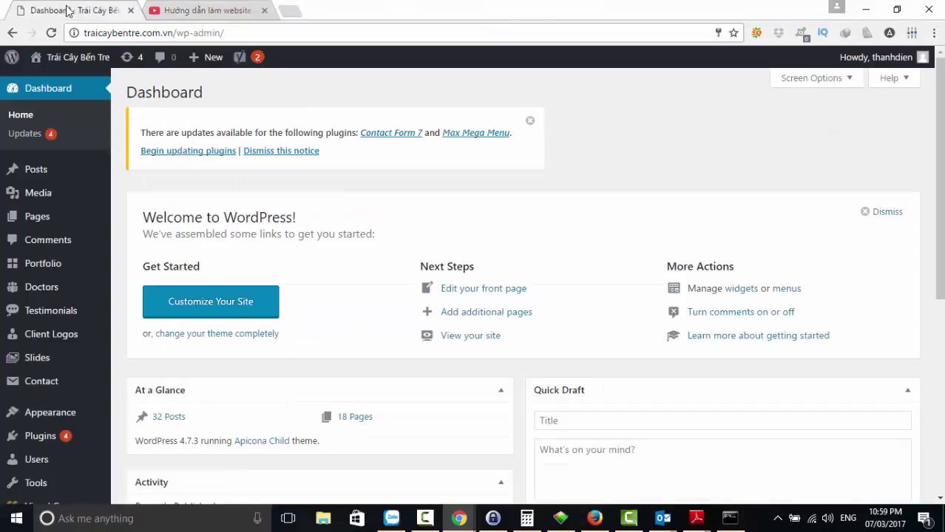
{"action": "scroll", "coordinate": [336, 298], "scroll_direction": "down", "scroll_amount": 5}
{"action": "scroll", "coordinate": [222, 185], "scroll_direction": "up", "scroll_amount": 3}
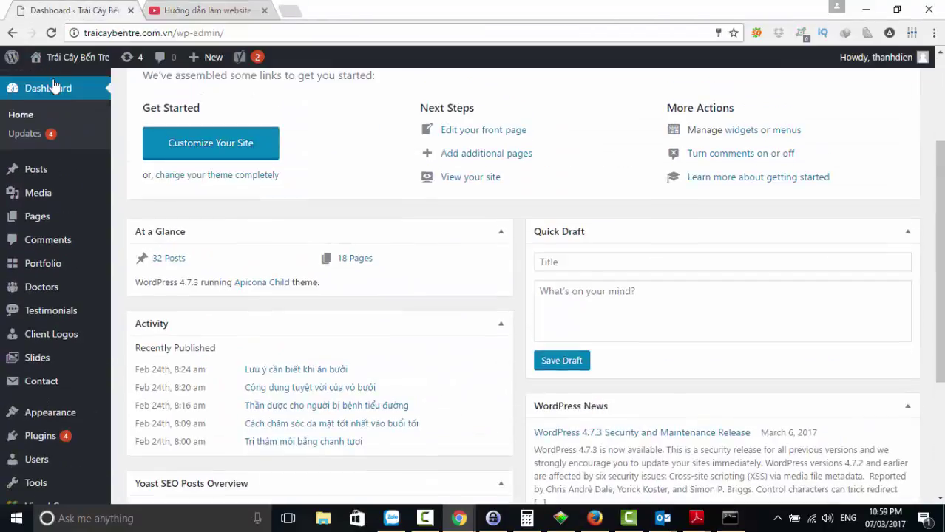
- Open the Trái Cây Bến Tre site in a new tab and look over the homepage's header, slider and fruit posts
{"action": "mouse_move", "coordinate": [64, 63]}
{"action": "right_click", "coordinate": [80, 80]}
{"action": "left_click", "coordinate": [103, 87]}
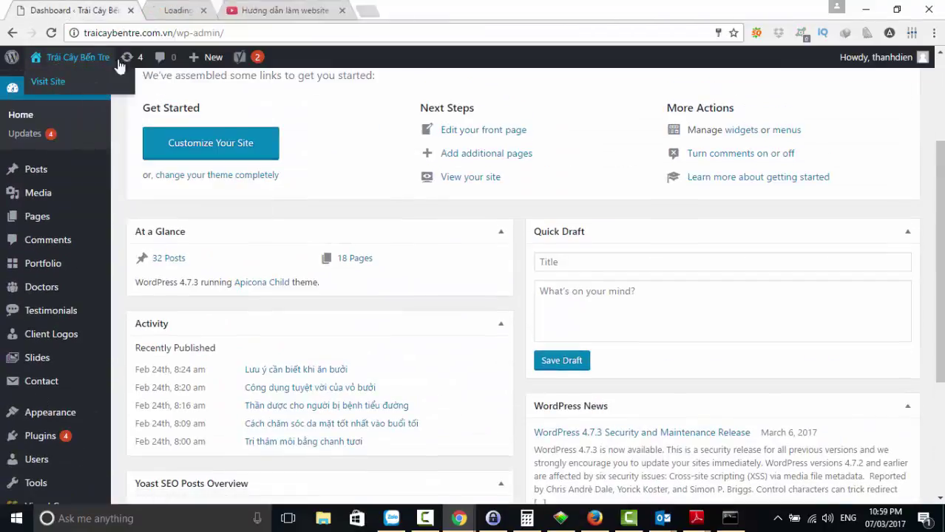
{"action": "left_click", "coordinate": [185, 12]}
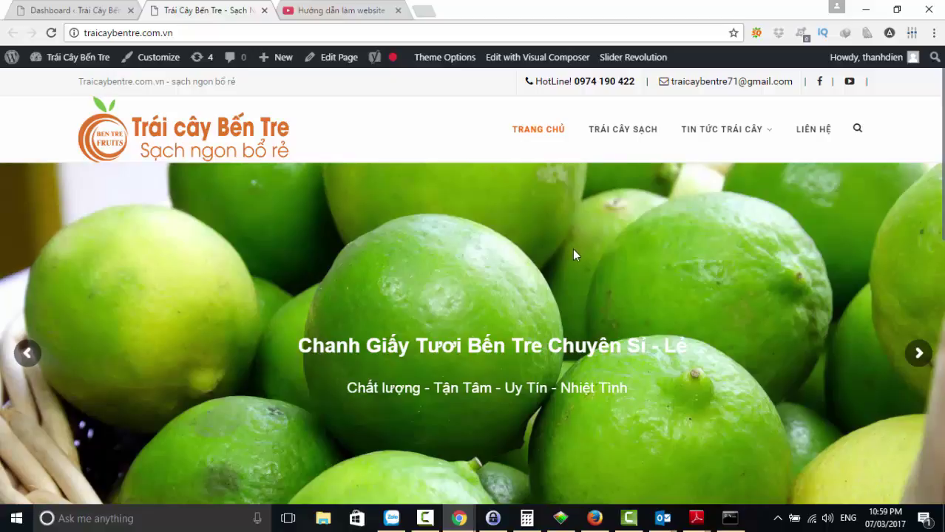
{"action": "scroll", "coordinate": [573, 251], "scroll_direction": "down", "scroll_amount": 15}
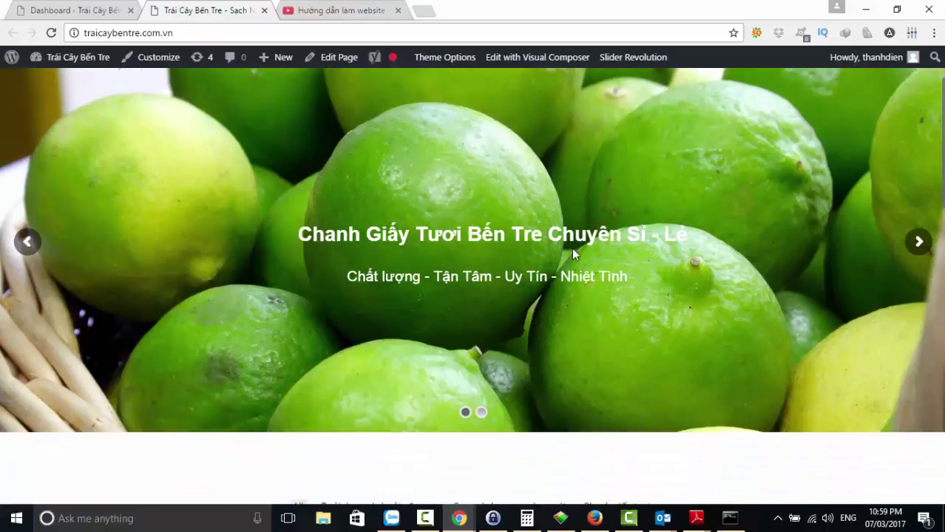
{"action": "scroll", "coordinate": [578, 265], "scroll_direction": "up", "scroll_amount": 15}
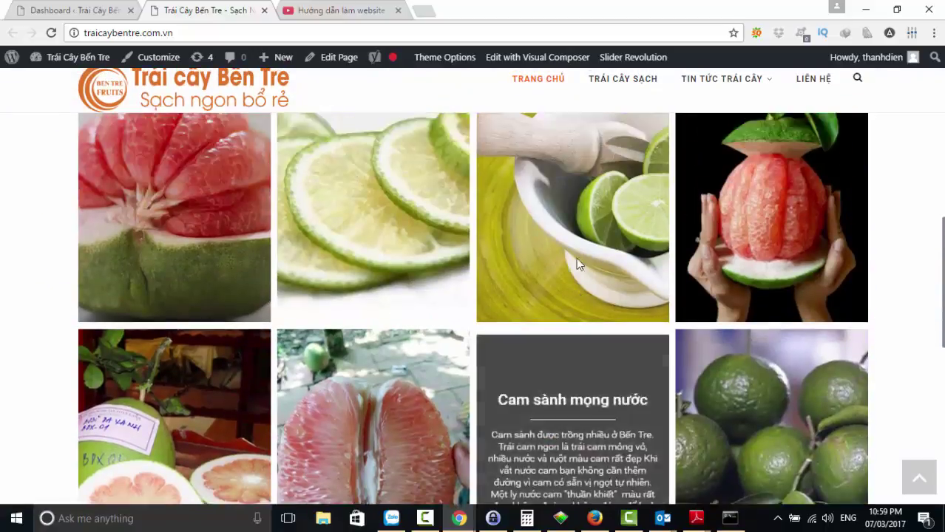
{"action": "scroll", "coordinate": [578, 265], "scroll_direction": "down", "scroll_amount": 5}
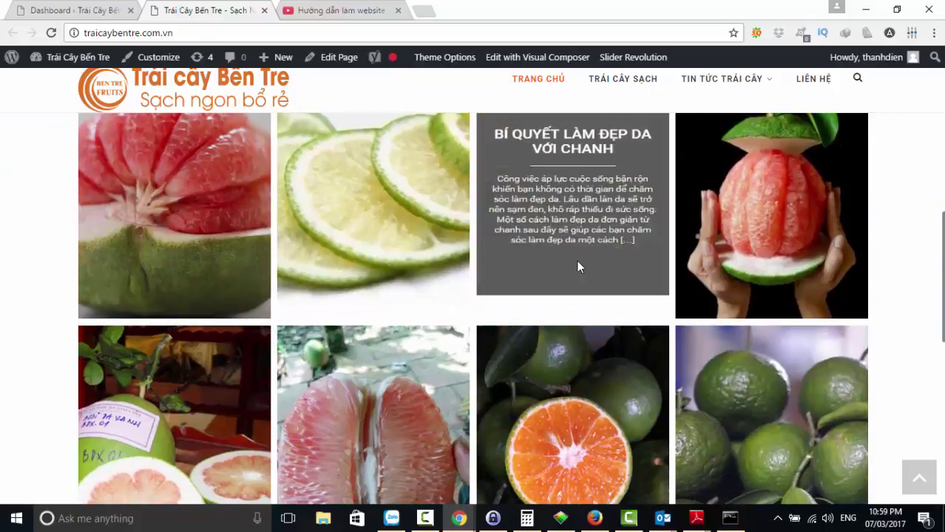
{"action": "scroll", "coordinate": [576, 261], "scroll_direction": "up", "scroll_amount": 2}
{"action": "scroll", "coordinate": [578, 266], "scroll_direction": "up", "scroll_amount": 1}
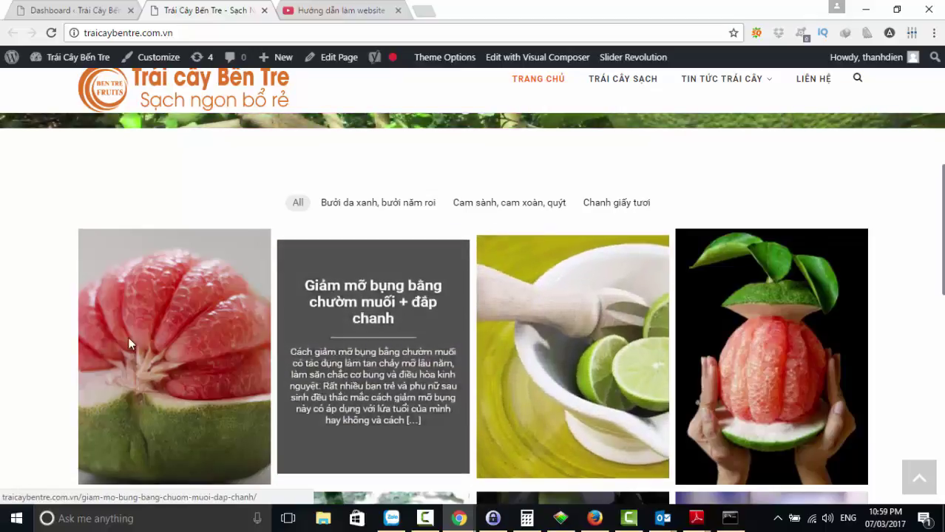
{"action": "scroll", "coordinate": [605, 142], "scroll_direction": "up", "scroll_amount": 4}
{"action": "scroll", "coordinate": [605, 142], "scroll_direction": "up", "scroll_amount": 1}
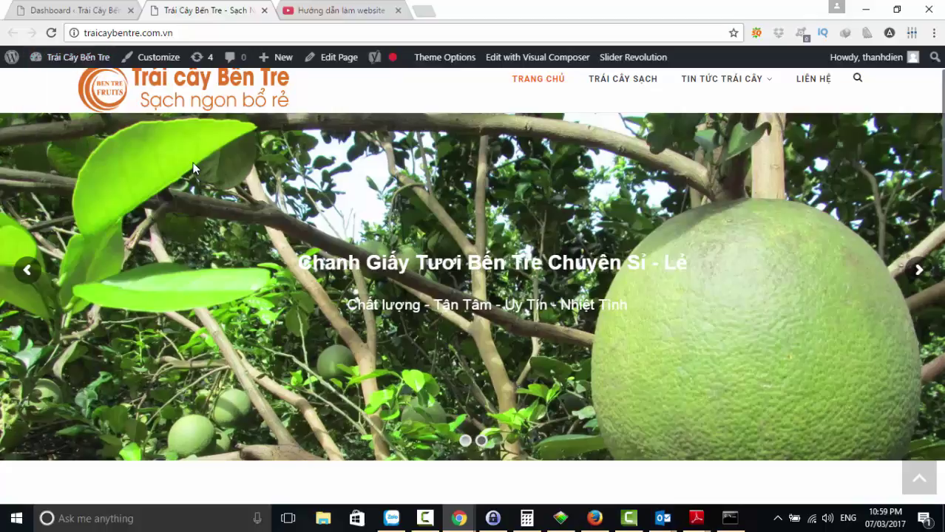
- Open the theme options' Layout Settings in the WordPress dashboard and expand the theme style choices
{"action": "left_click", "coordinate": [84, 14]}
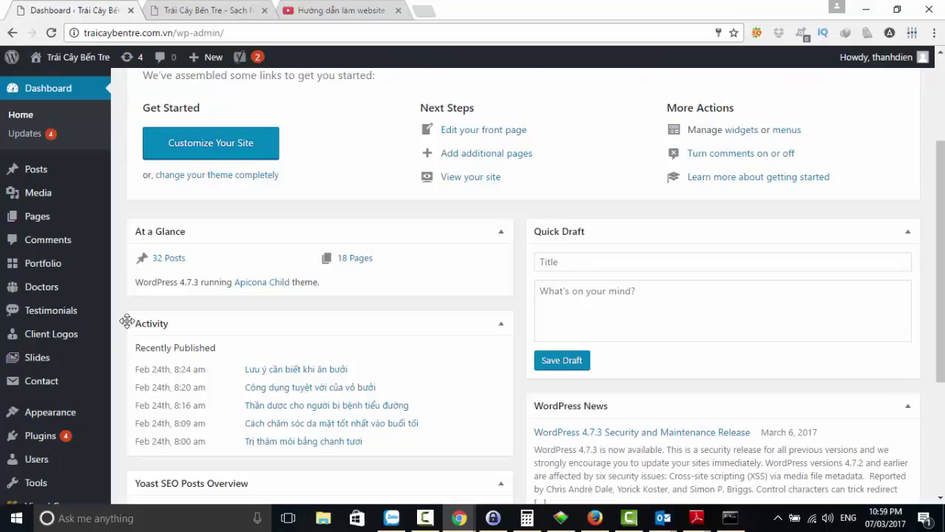
{"action": "mouse_move", "coordinate": [74, 420]}
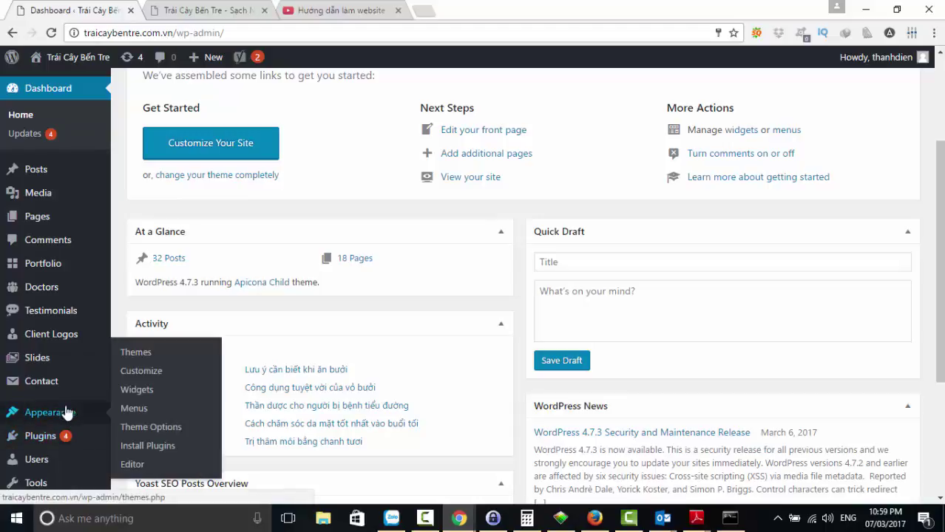
{"action": "left_click", "coordinate": [147, 428]}
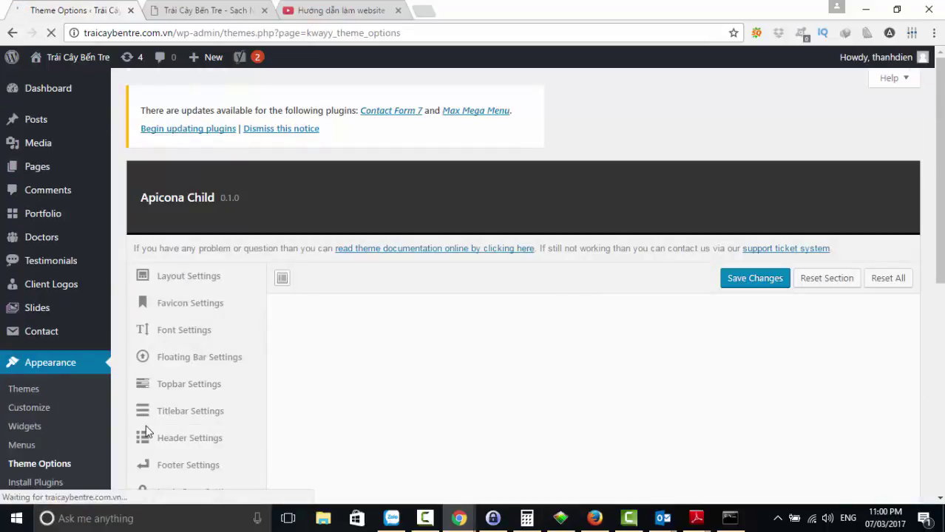
{"action": "left_click", "coordinate": [203, 274]}
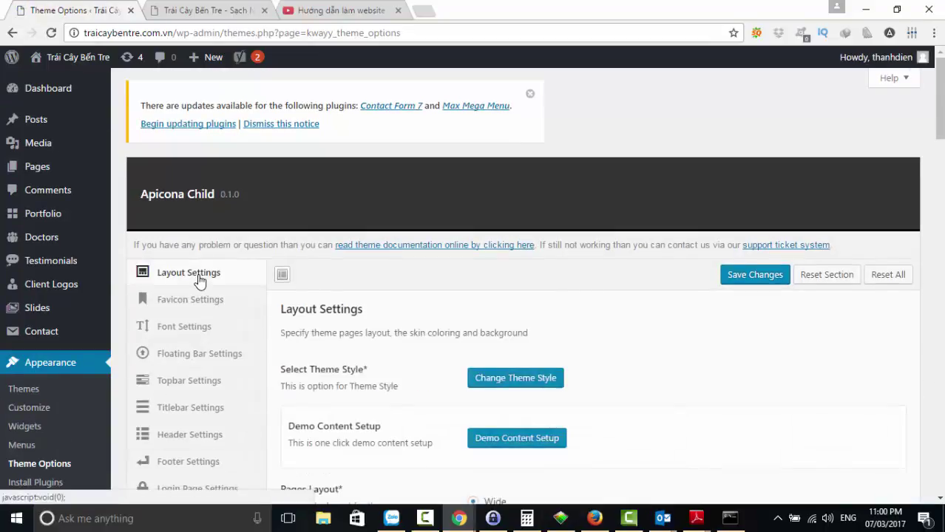
{"action": "left_click", "coordinate": [526, 381]}
{"action": "scroll", "coordinate": [584, 383], "scroll_direction": "down", "scroll_amount": 4}
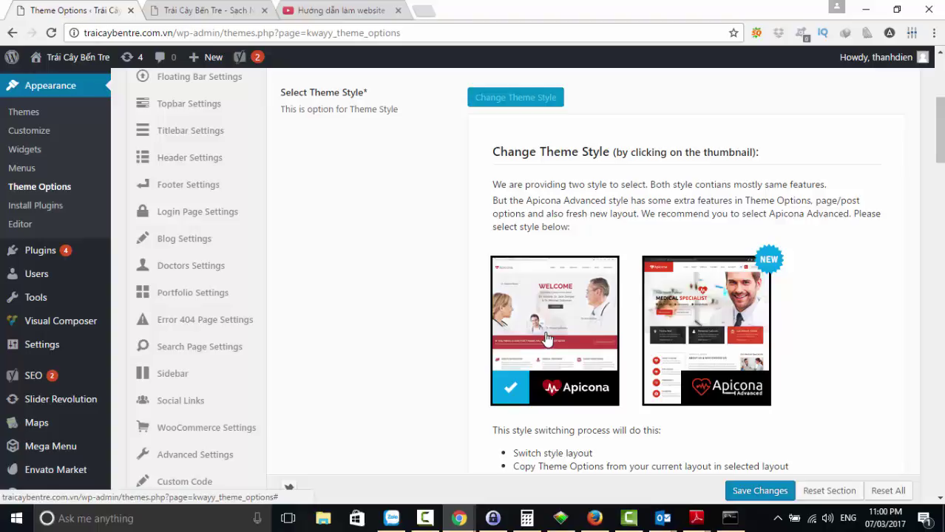
- Select the Apicona Advanced theme style and agree to merge the theme options into it
{"action": "left_click", "coordinate": [684, 306]}
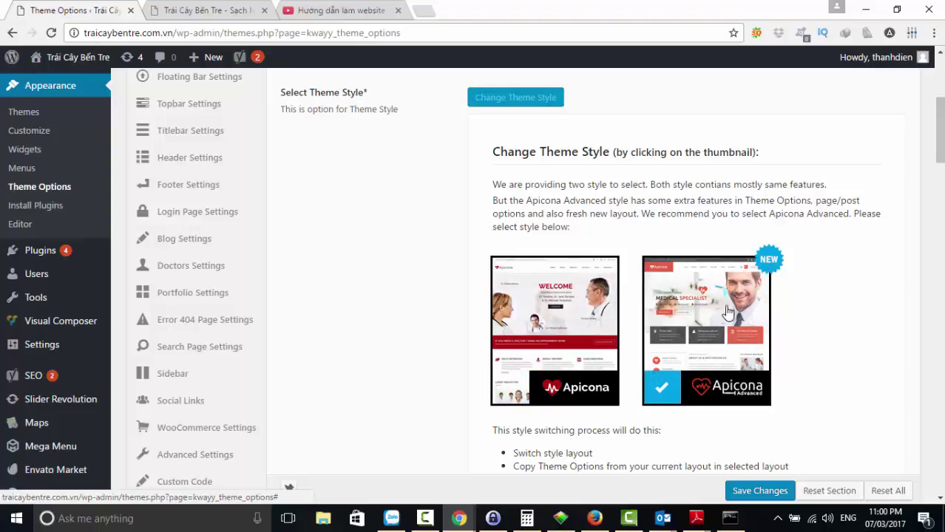
{"action": "scroll", "coordinate": [729, 311], "scroll_direction": "down", "scroll_amount": 3}
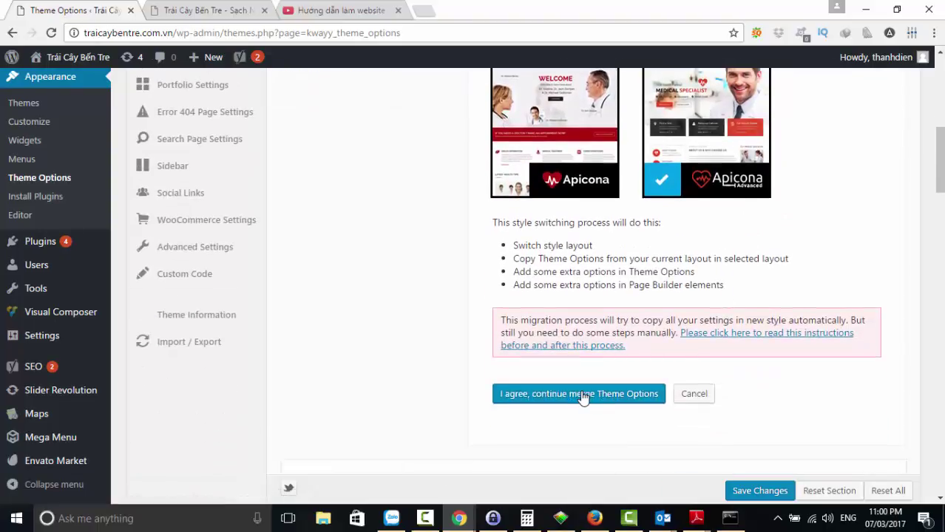
{"action": "left_click", "coordinate": [582, 396]}
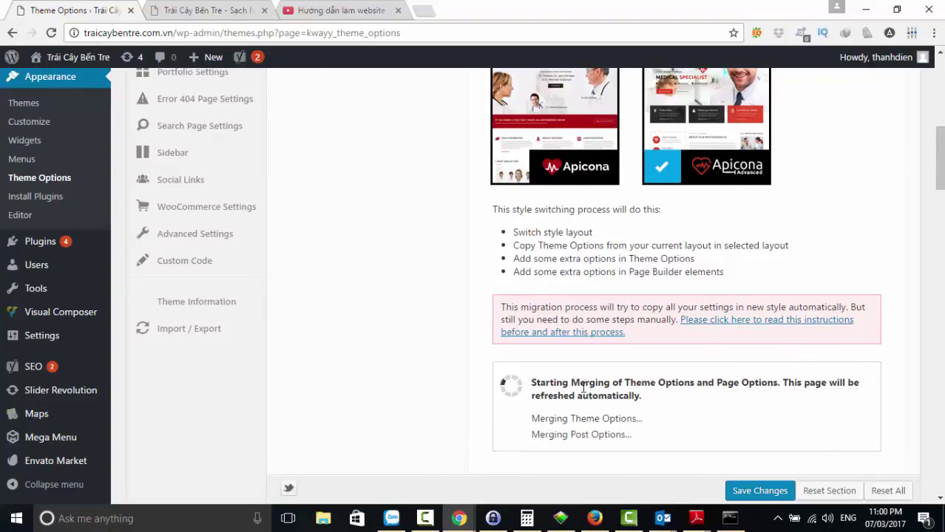
{"action": "scroll", "coordinate": [584, 386], "scroll_direction": "down", "scroll_amount": 2}
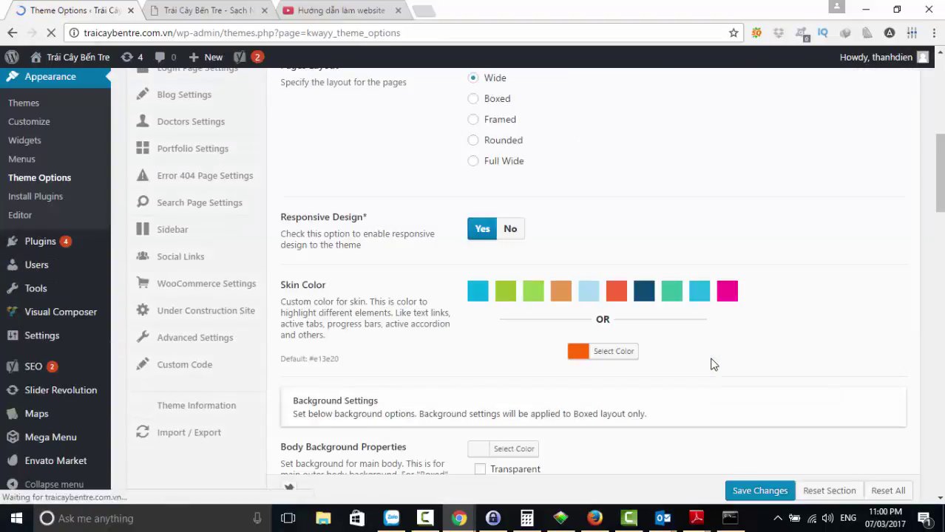
{"action": "scroll", "coordinate": [702, 363], "scroll_direction": "up", "scroll_amount": 7}
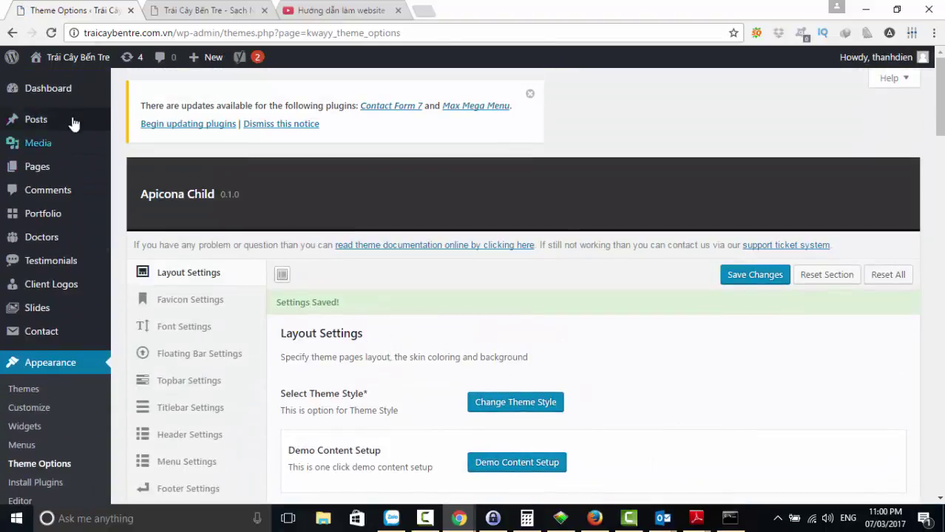
- Open the site in another new tab and review the whole homepage from header to footer in the Apicona Advanced style
{"action": "mouse_move", "coordinate": [70, 57]}
{"action": "right_click", "coordinate": [50, 81]}
{"action": "left_click", "coordinate": [89, 85]}
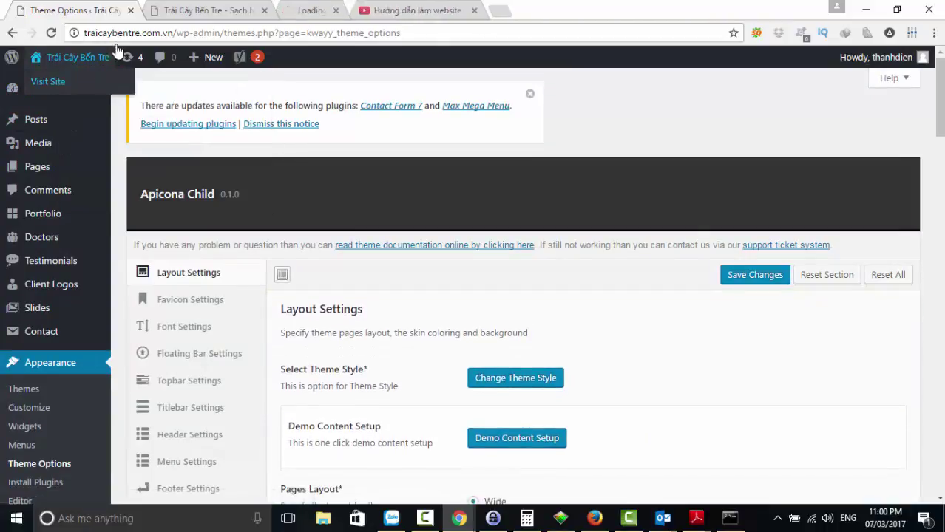
{"action": "left_click", "coordinate": [310, 11]}
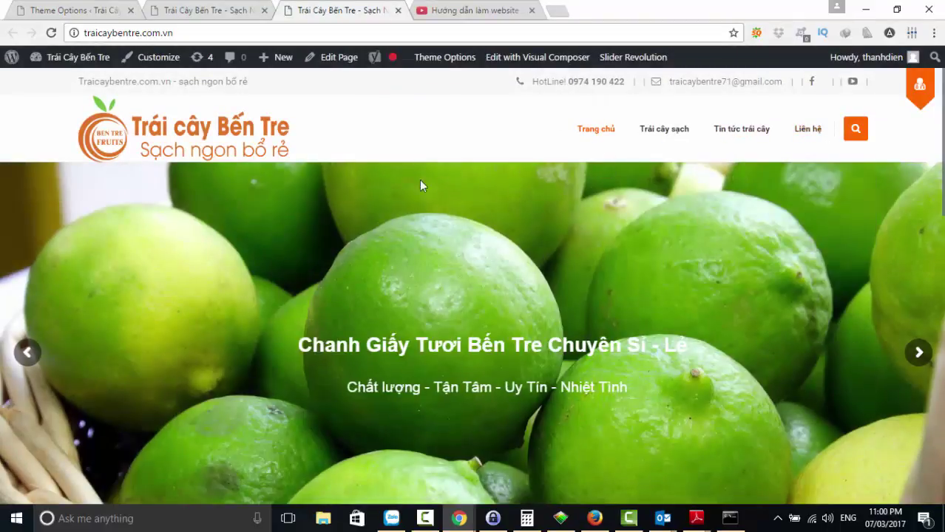
{"action": "scroll", "coordinate": [564, 306], "scroll_direction": "down", "scroll_amount": 15}
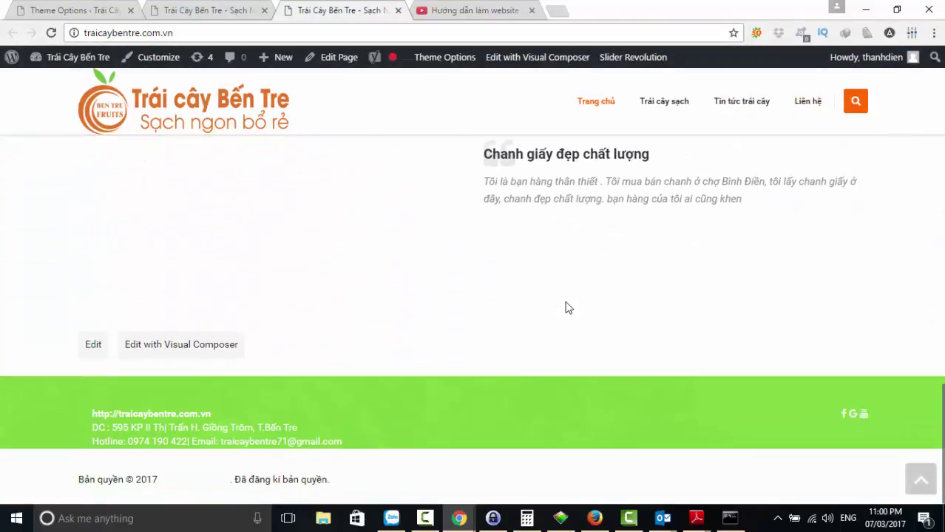
{"action": "scroll", "coordinate": [566, 308], "scroll_direction": "up", "scroll_amount": 4}
{"action": "scroll", "coordinate": [565, 306], "scroll_direction": "up", "scroll_amount": 10}
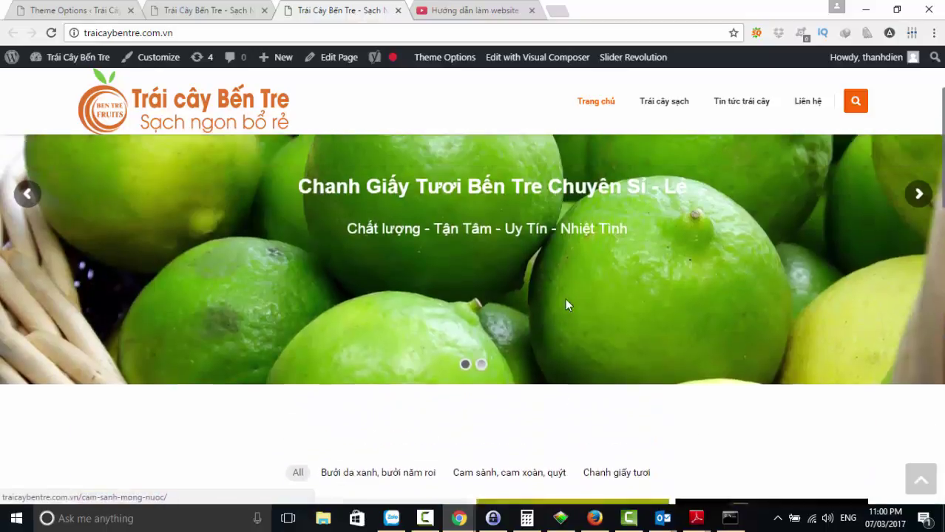
{"action": "scroll", "coordinate": [566, 305], "scroll_direction": "down", "scroll_amount": 15}
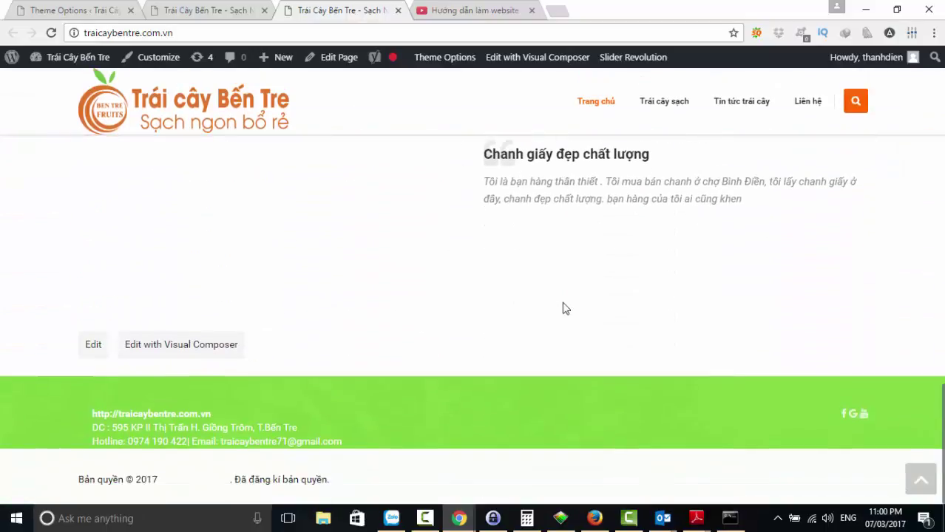
{"action": "scroll", "coordinate": [566, 308], "scroll_direction": "up", "scroll_amount": 10}
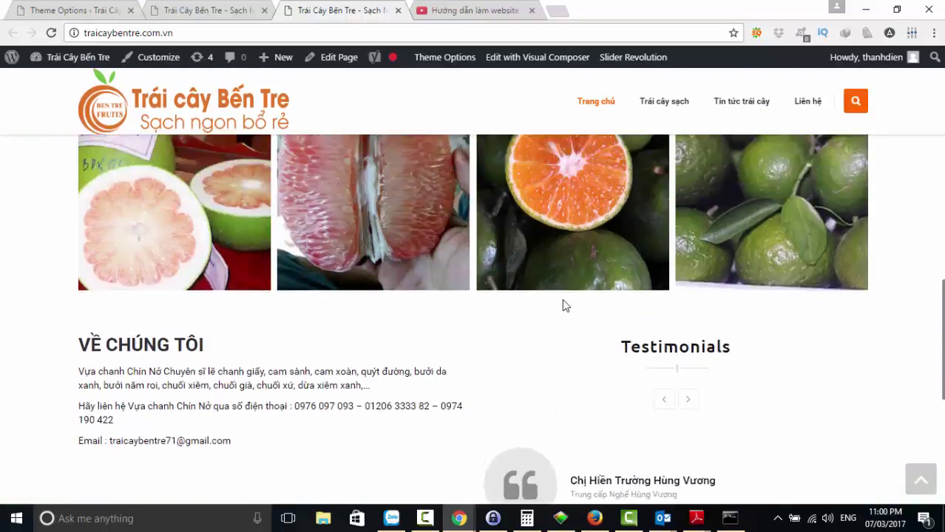
{"action": "scroll", "coordinate": [562, 304], "scroll_direction": "up", "scroll_amount": 5}
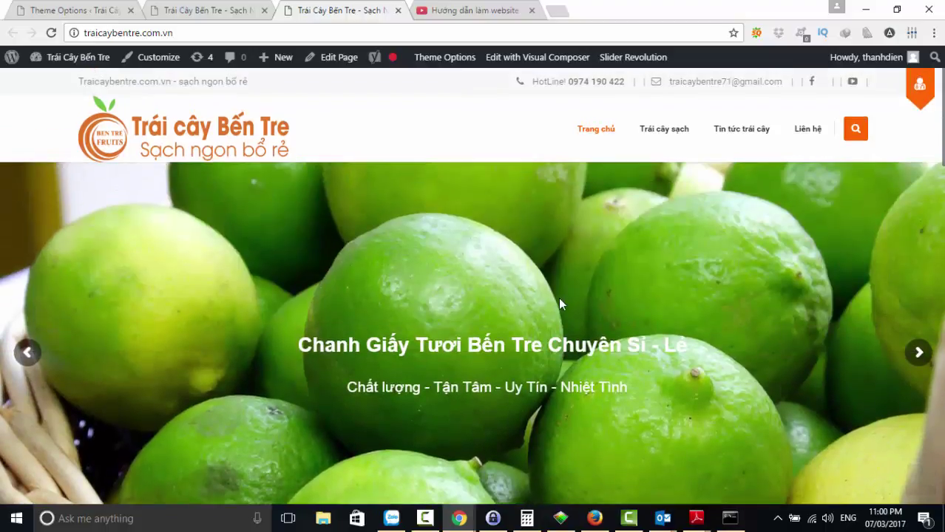
- Return to the WordPress dashboard and open the page for adding new plugins
{"action": "left_click", "coordinate": [71, 11]}
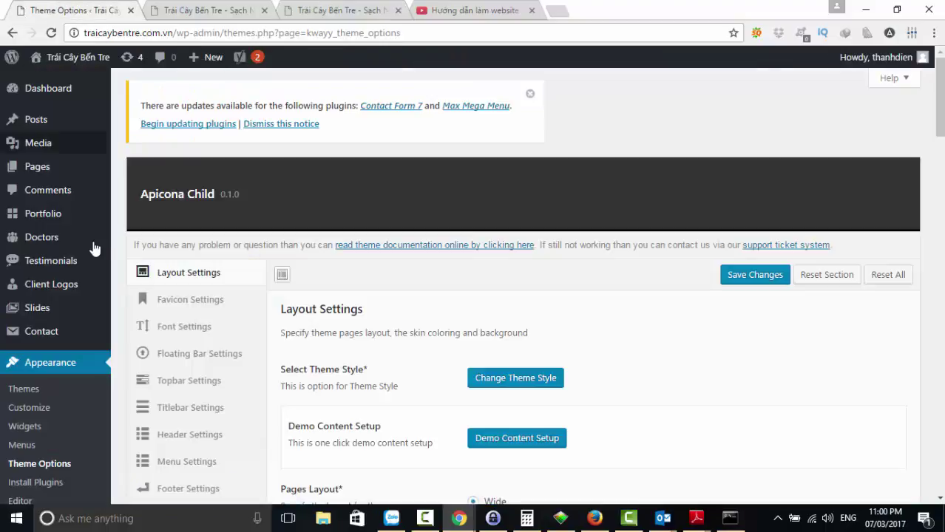
{"action": "scroll", "coordinate": [67, 375], "scroll_direction": "down", "scroll_amount": 3}
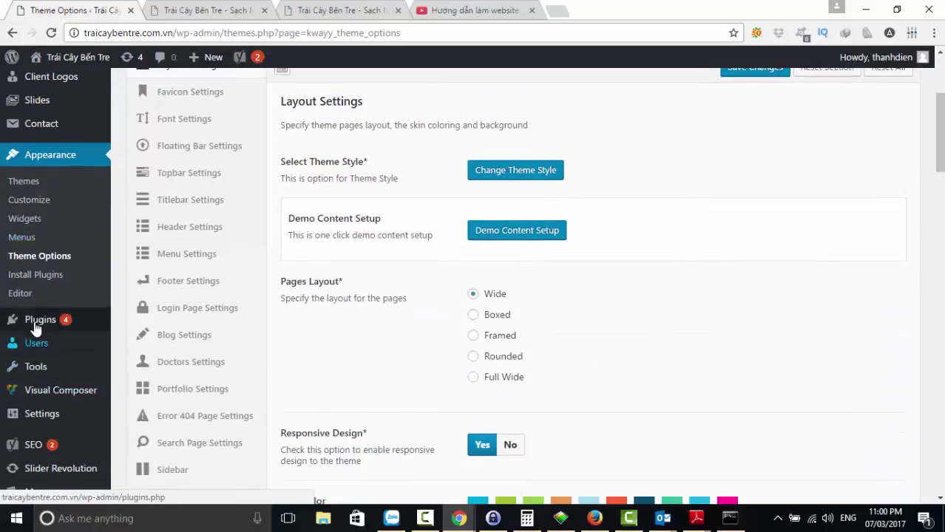
{"action": "left_click", "coordinate": [34, 322]}
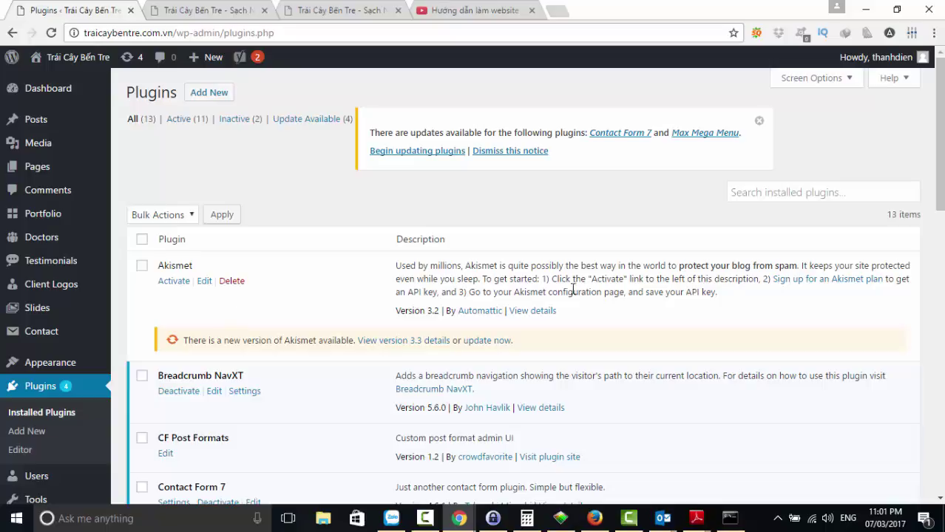
{"action": "left_click", "coordinate": [232, 93]}
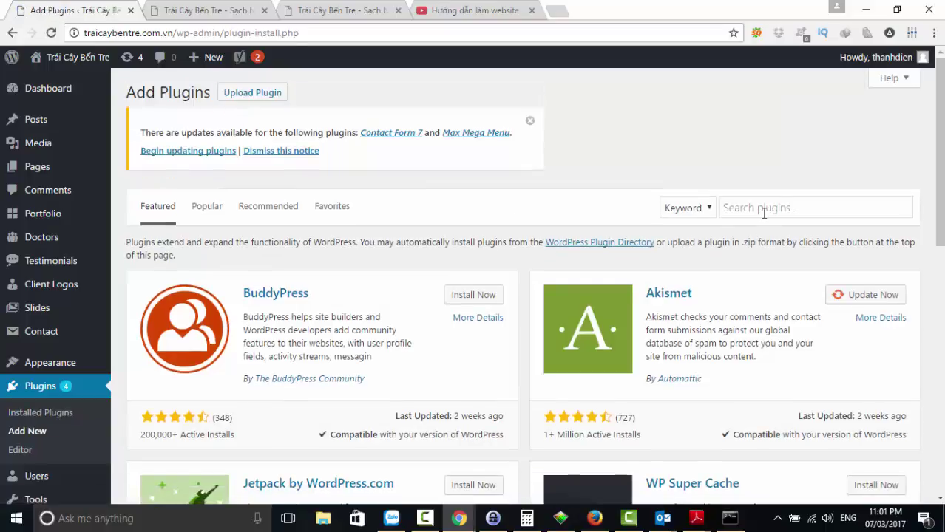
- Search the plugin directory for Woocommerce
{"action": "left_click", "coordinate": [763, 212]}
{"action": "type", "text": "woo"}
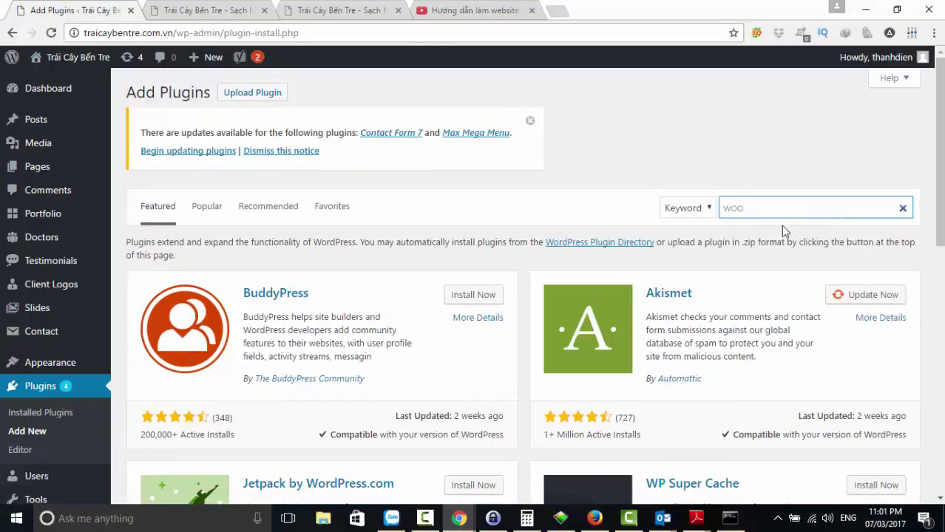
{"action": "key", "text": "BackSpace"}
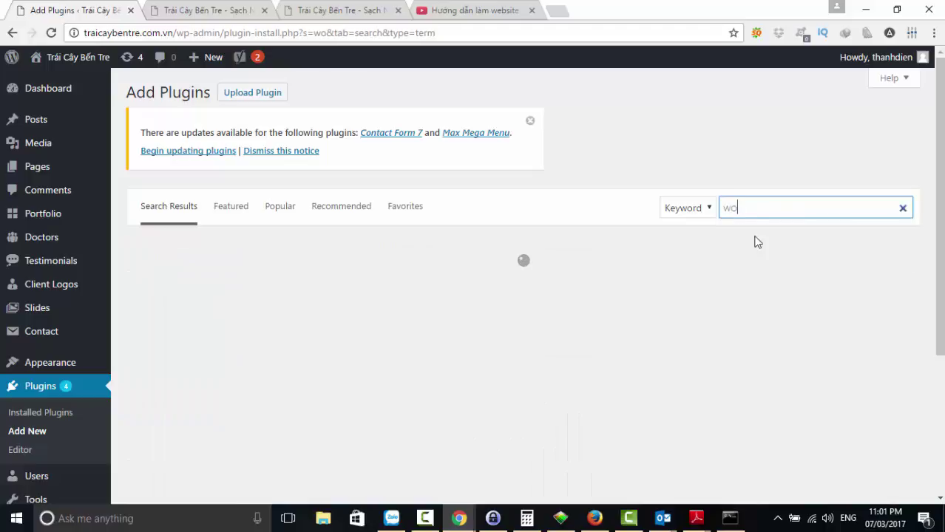
{"action": "left_click", "coordinate": [755, 211]}
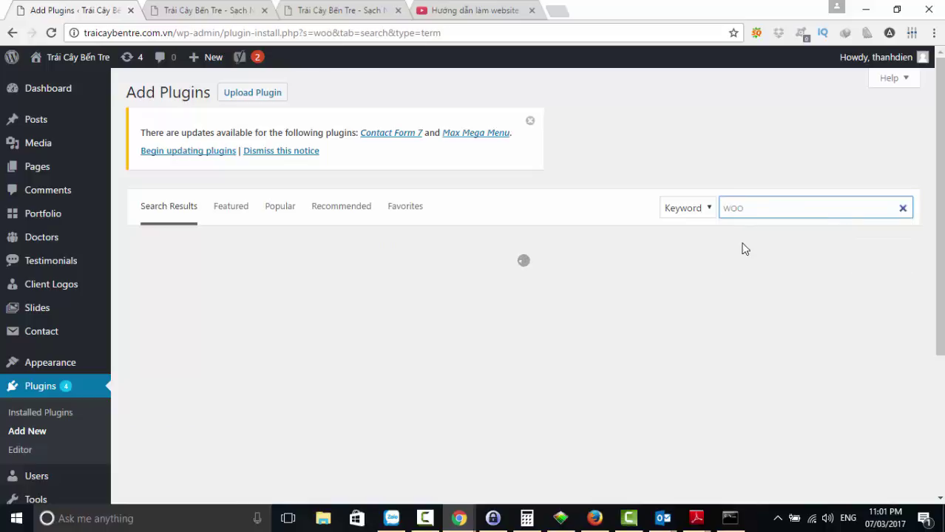
{"action": "left_click", "coordinate": [759, 210]}
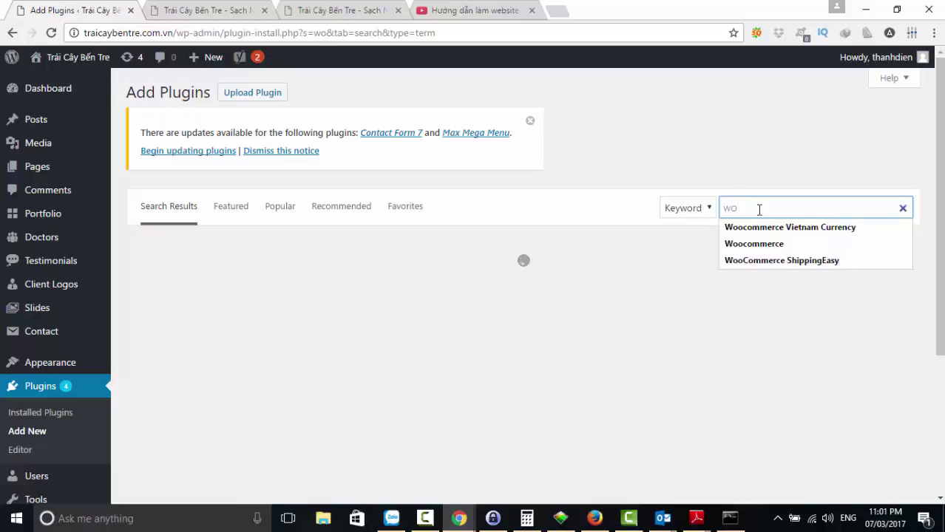
{"action": "key", "text": "Down"}
{"action": "key", "text": "Down"}
{"action": "key", "text": "Return"}
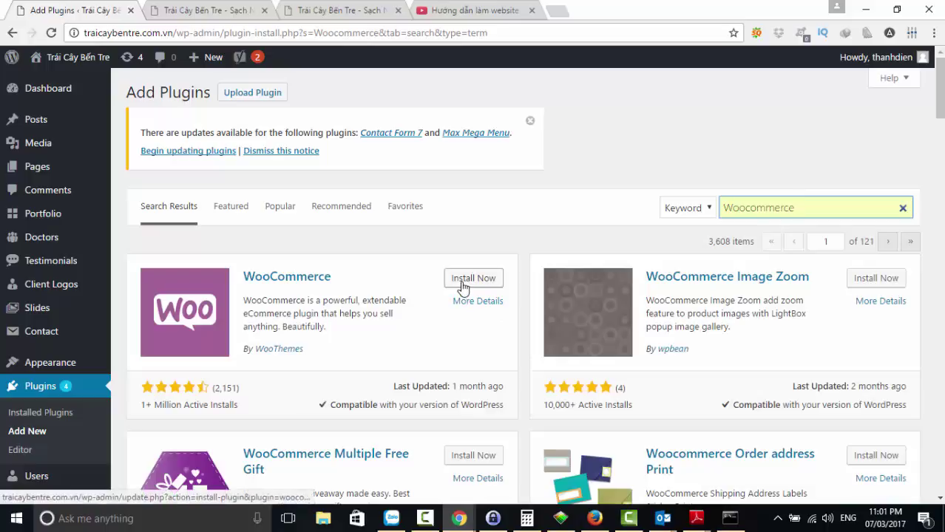
- Install and activate the WooCommerce plugin by WooThemes and start its setup wizard
{"action": "left_click", "coordinate": [462, 282]}
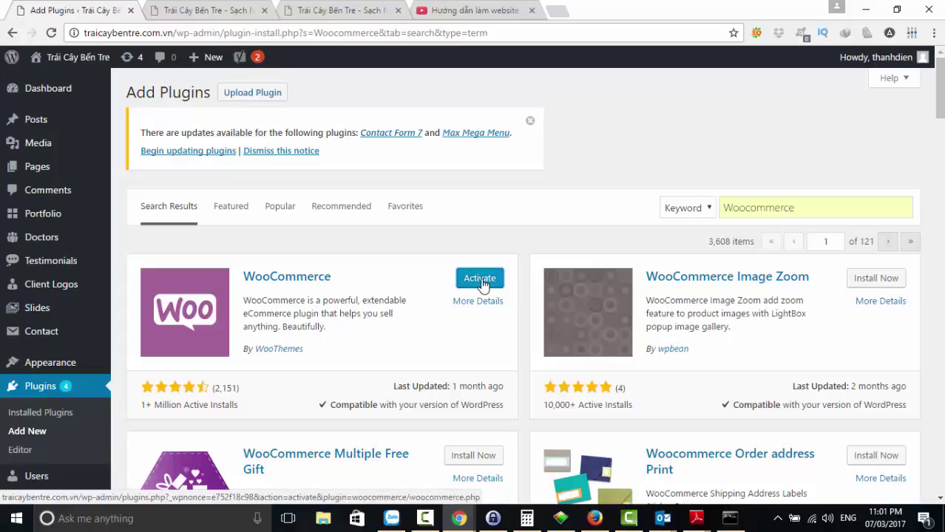
{"action": "left_click", "coordinate": [483, 283]}
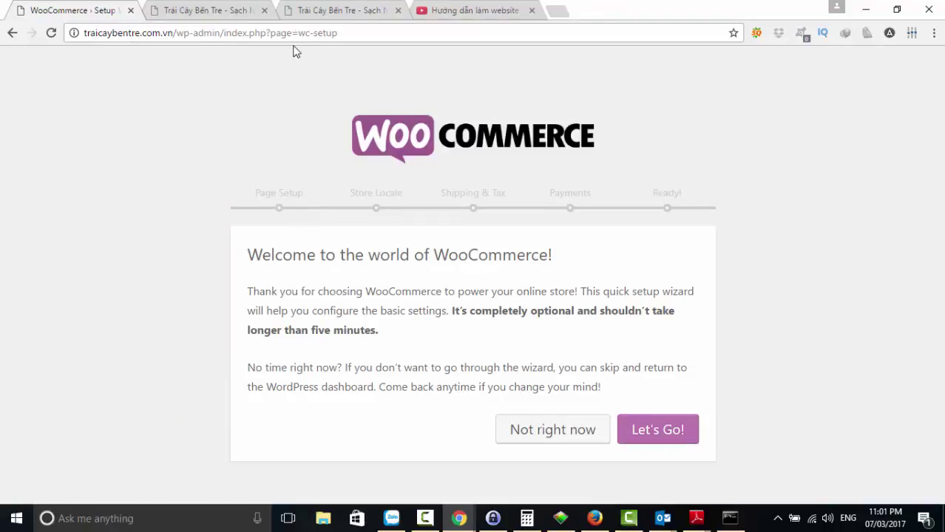
{"action": "left_click", "coordinate": [664, 435]}
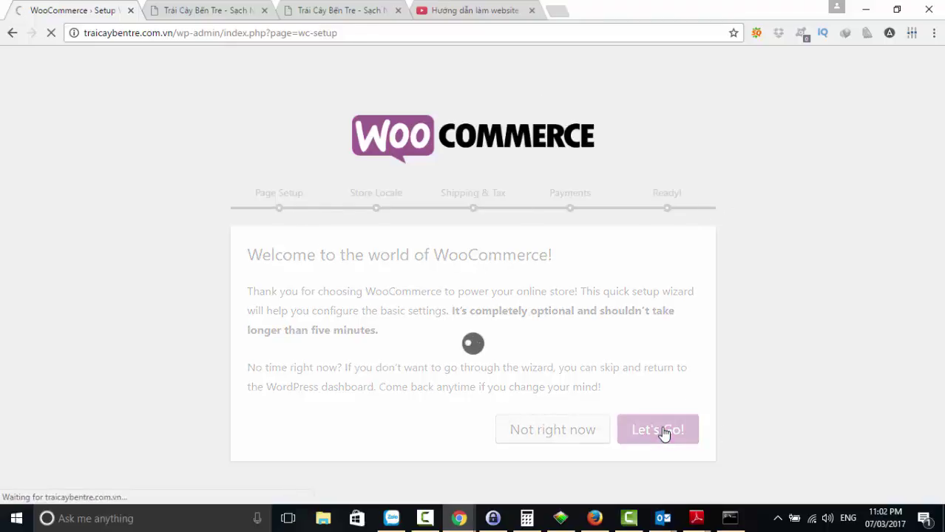
- Read the Shop, Cart, Checkout and My Account descriptions in Page Setup and accept creating these pages
{"action": "scroll", "coordinate": [626, 401], "scroll_direction": "down", "scroll_amount": 1}
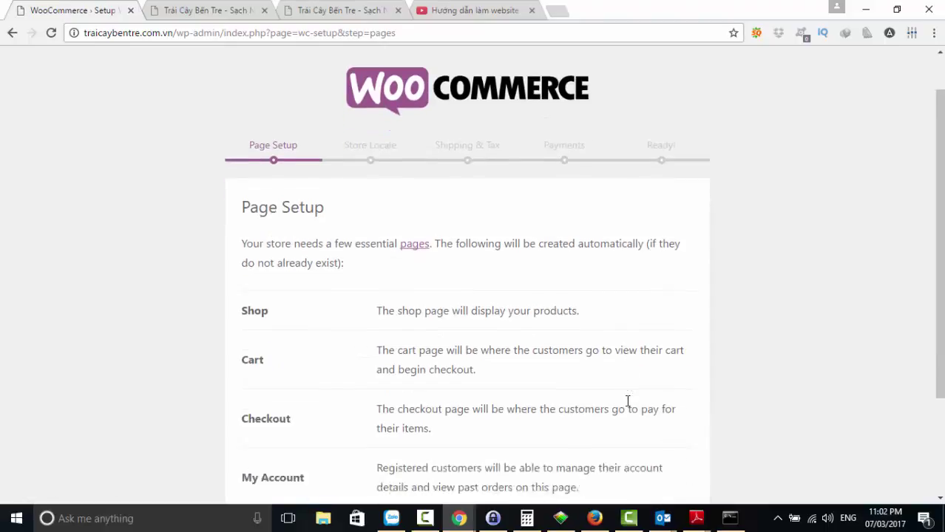
{"action": "scroll", "coordinate": [434, 314], "scroll_direction": "down", "scroll_amount": 1}
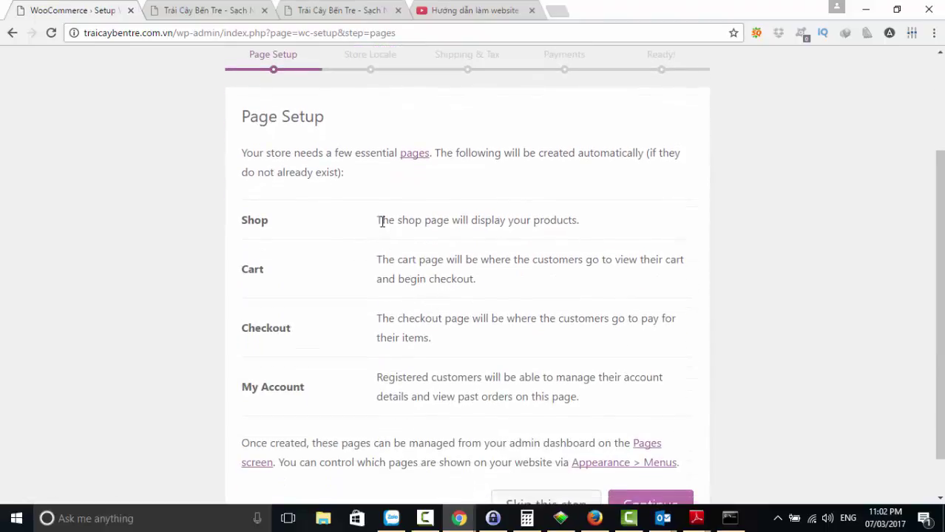
{"action": "left_click_drag", "start_coordinate": [381, 222], "coordinate": [587, 222]}
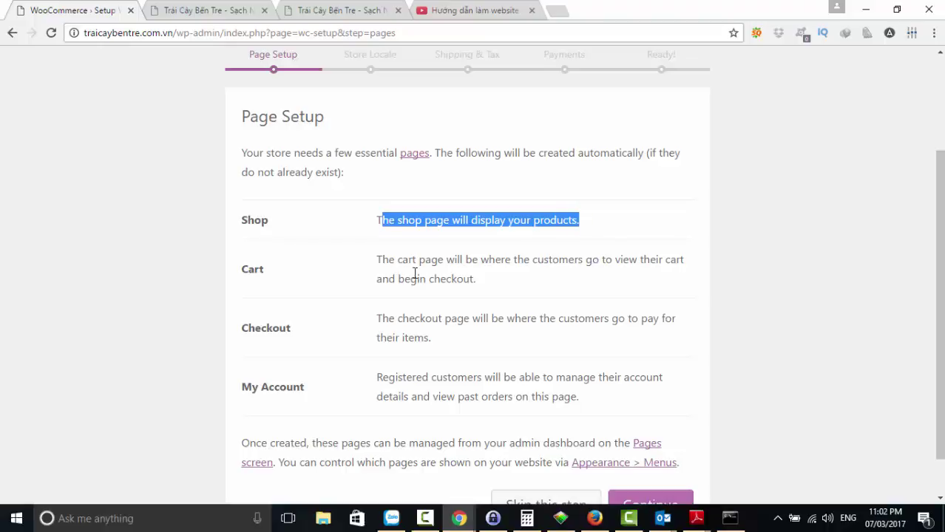
{"action": "left_click_drag", "start_coordinate": [378, 259], "coordinate": [482, 274]}
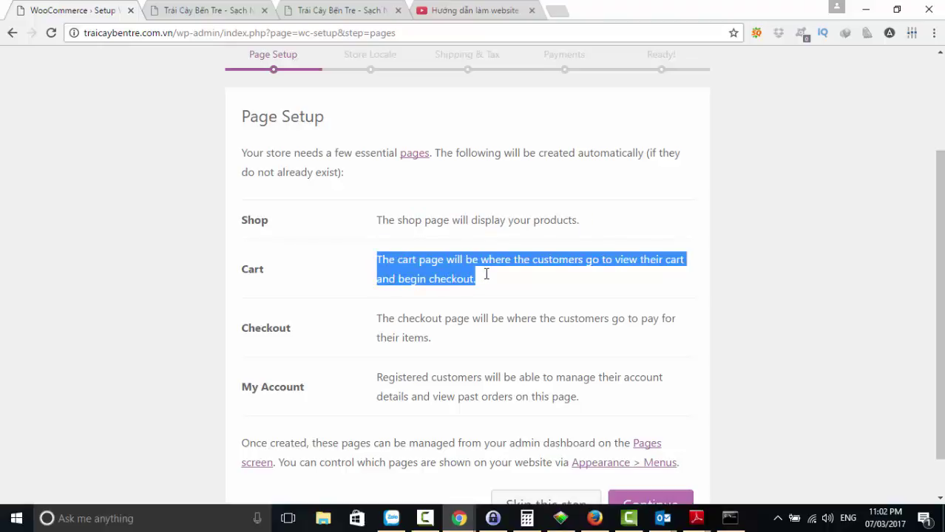
{"action": "left_click_drag", "start_coordinate": [378, 319], "coordinate": [448, 339]}
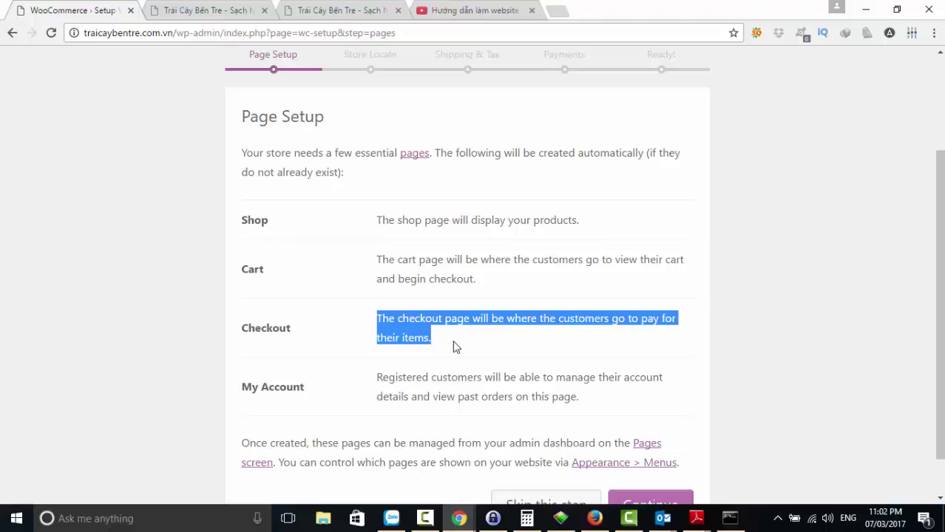
{"action": "left_click", "coordinate": [455, 347]}
{"action": "left_click_drag", "start_coordinate": [441, 339], "coordinate": [369, 320]}
{"action": "left_click_drag", "start_coordinate": [377, 380], "coordinate": [592, 389]}
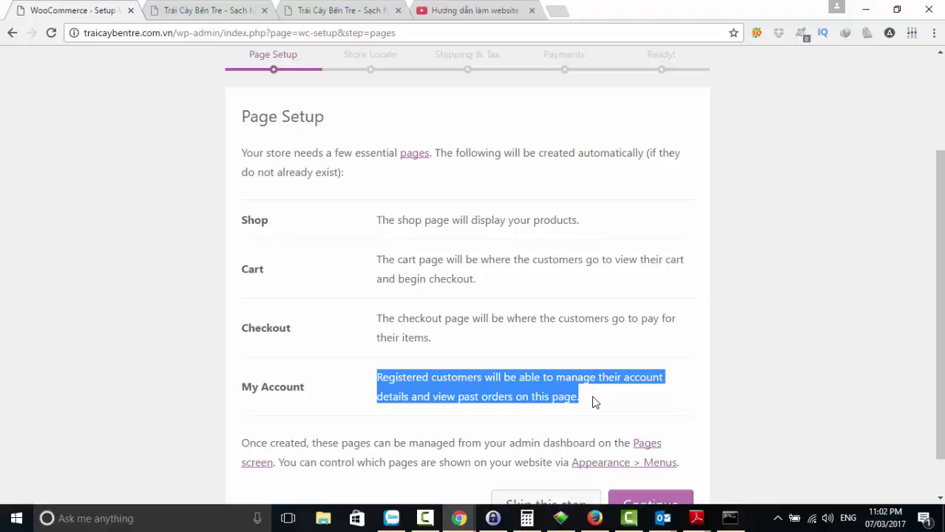
{"action": "scroll", "coordinate": [595, 402], "scroll_direction": "down", "scroll_amount": 1}
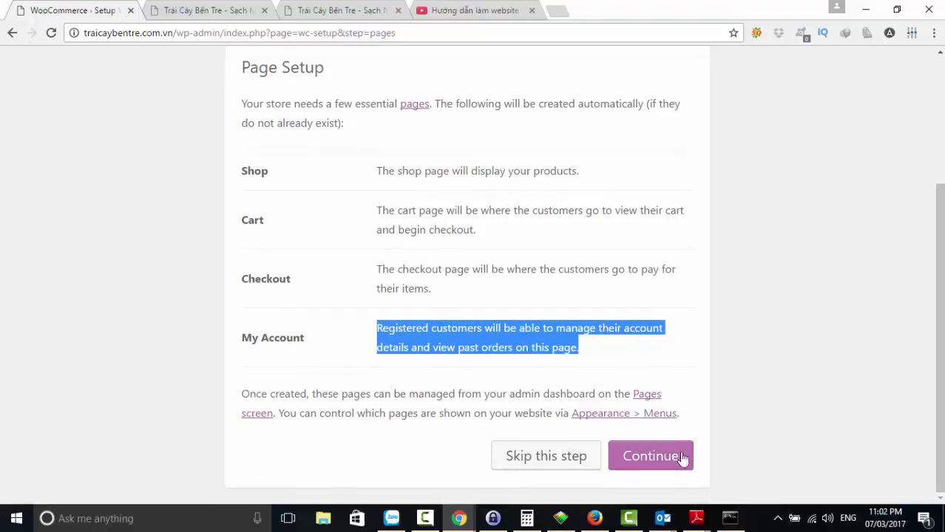
{"action": "left_click", "coordinate": [658, 459]}
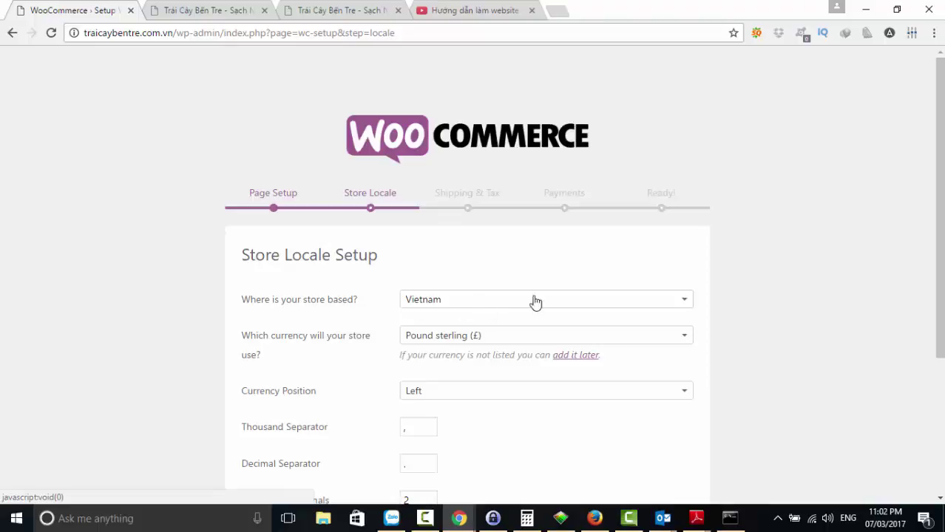
- Set the store's currency to Vietnamese đồng (₫) in the Store Locale Setup
{"action": "left_click", "coordinate": [483, 337]}
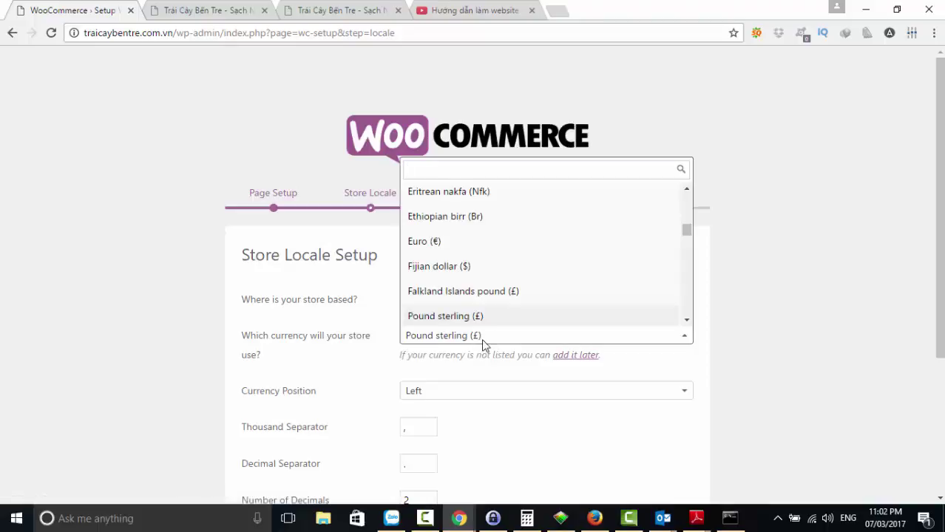
{"action": "scroll", "coordinate": [485, 309], "scroll_direction": "down", "scroll_amount": 2}
{"action": "scroll", "coordinate": [485, 309], "scroll_direction": "down", "scroll_amount": 4}
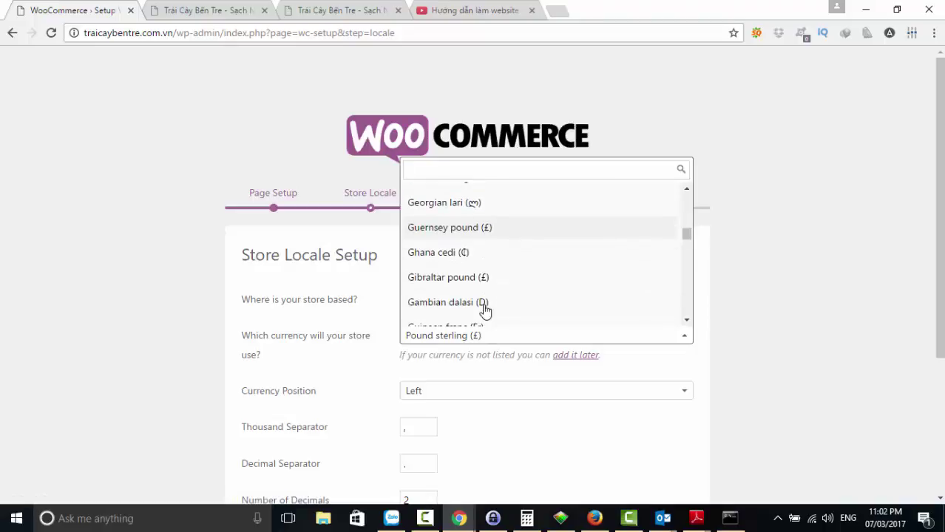
{"action": "scroll", "coordinate": [484, 311], "scroll_direction": "down", "scroll_amount": 2}
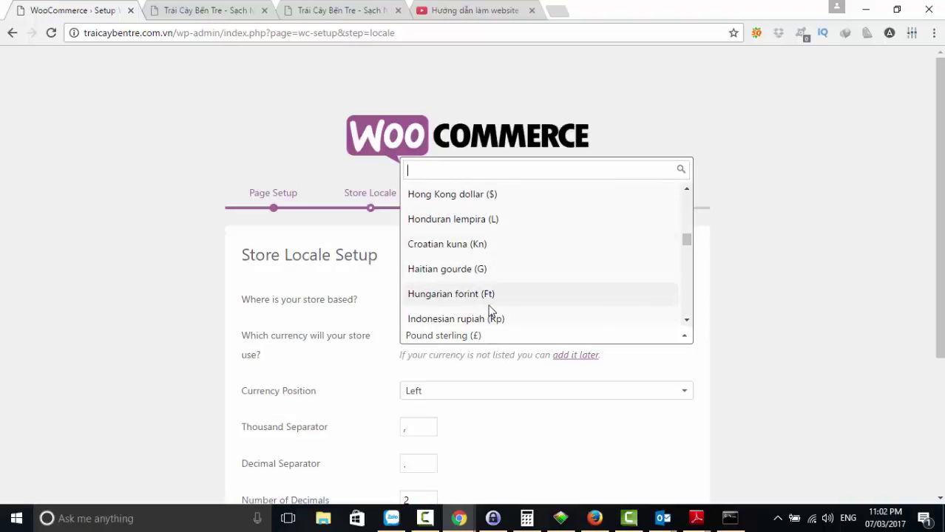
{"action": "type", "text": "vie"}
{"action": "left_click", "coordinate": [490, 312]}
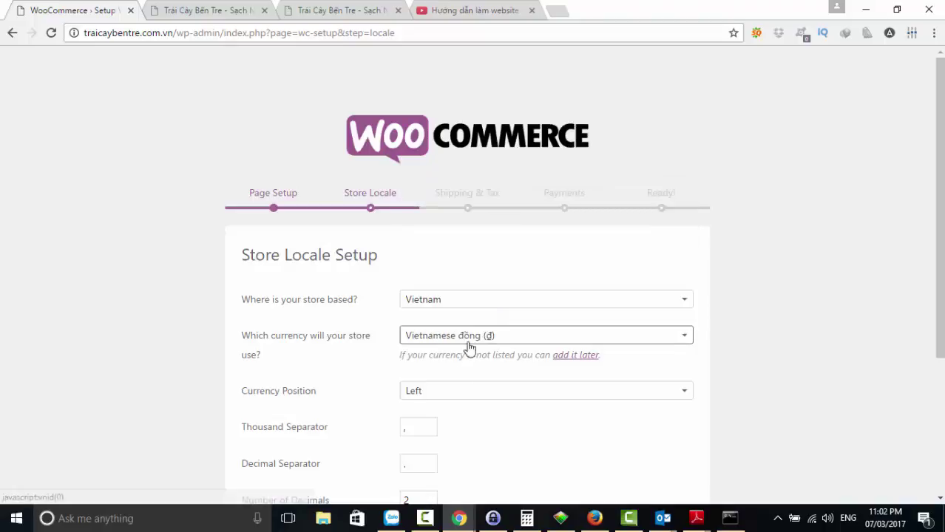
- Try the Right and Left with space options for the currency position
{"action": "left_click", "coordinate": [446, 394]}
{"action": "left_click", "coordinate": [427, 319]}
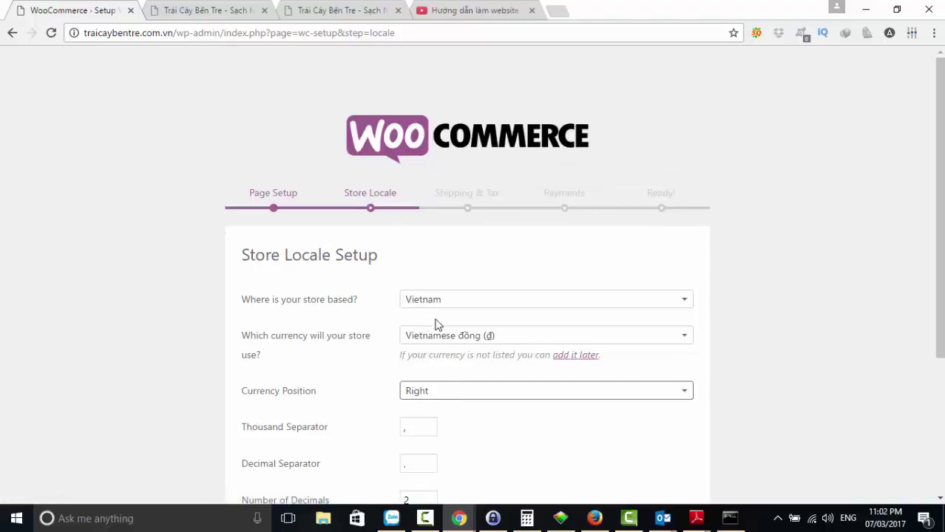
{"action": "left_click", "coordinate": [443, 394]}
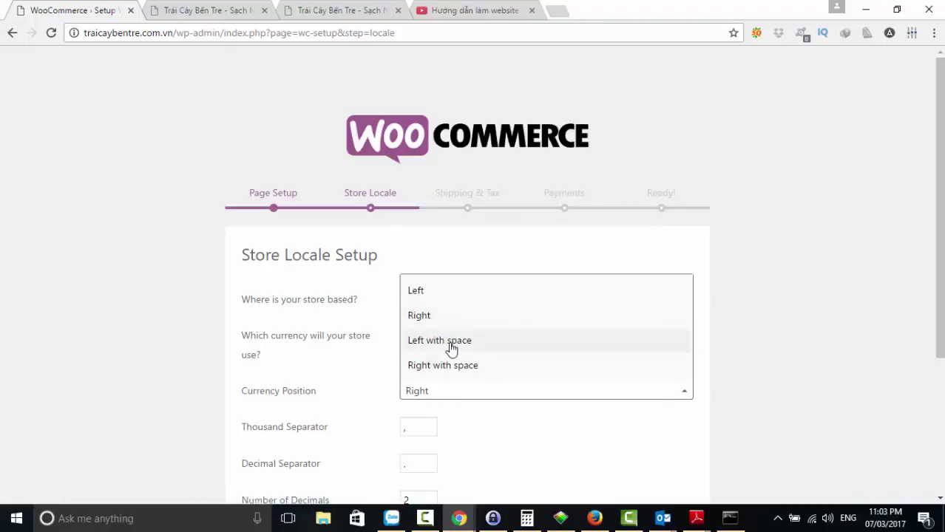
{"action": "left_click", "coordinate": [452, 341]}
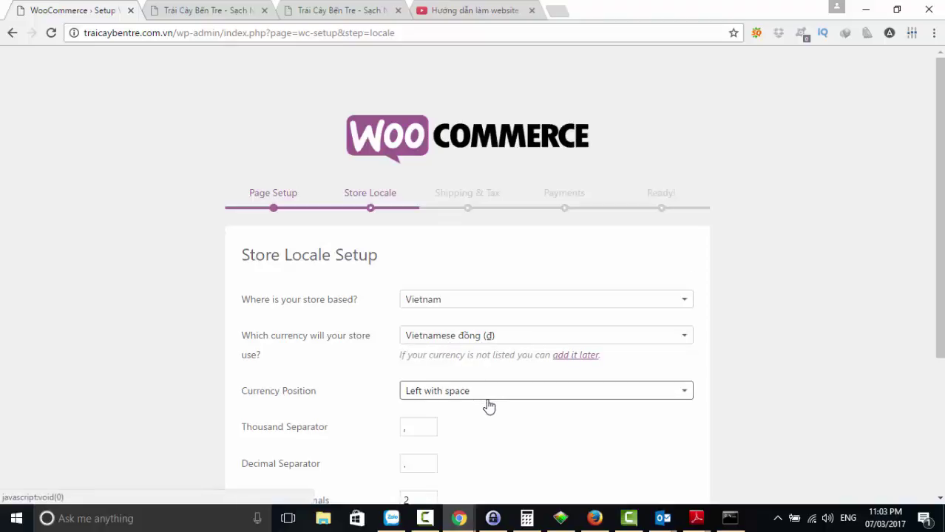
- Set the currency position to Right with space
{"action": "scroll", "coordinate": [488, 407], "scroll_direction": "down", "scroll_amount": 2}
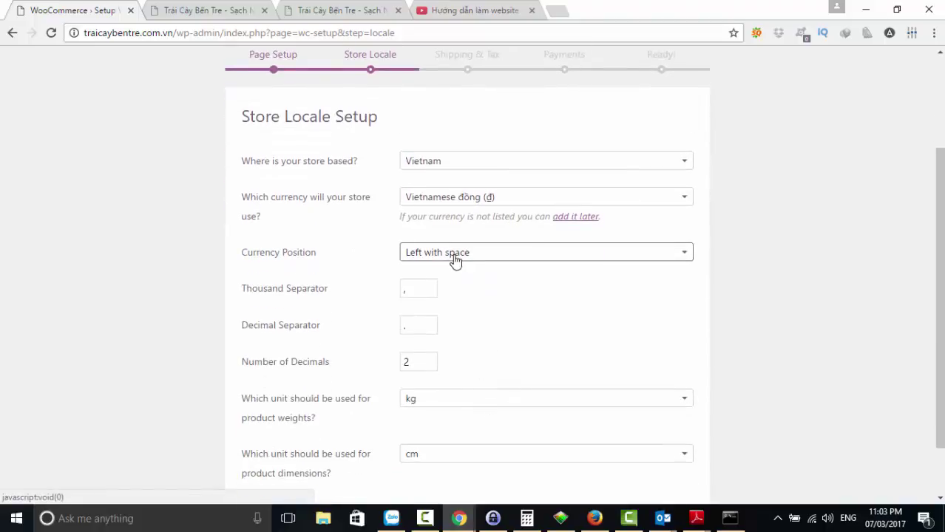
{"action": "left_click", "coordinate": [453, 256]}
{"action": "left_click", "coordinate": [441, 352]}
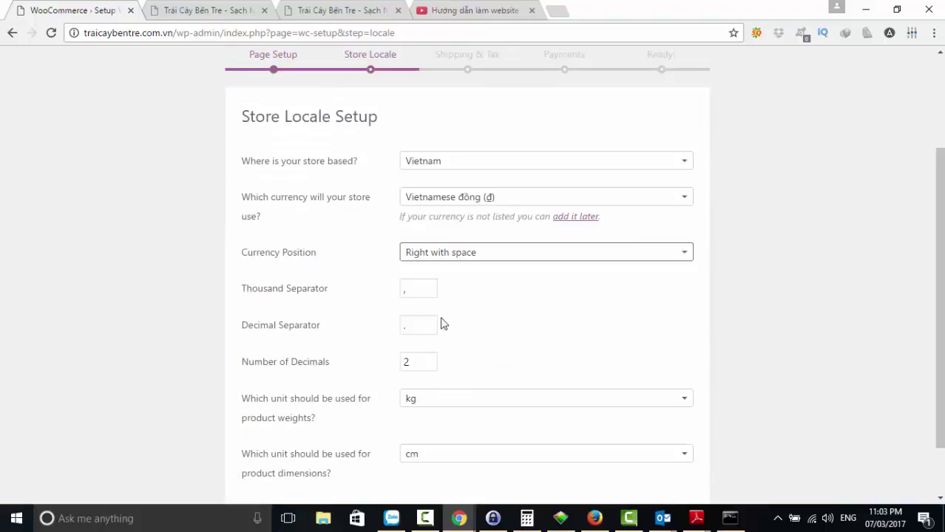
- Set the thousand separator to a period and the decimal separator to a comma
{"action": "left_click", "coordinate": [421, 294]}
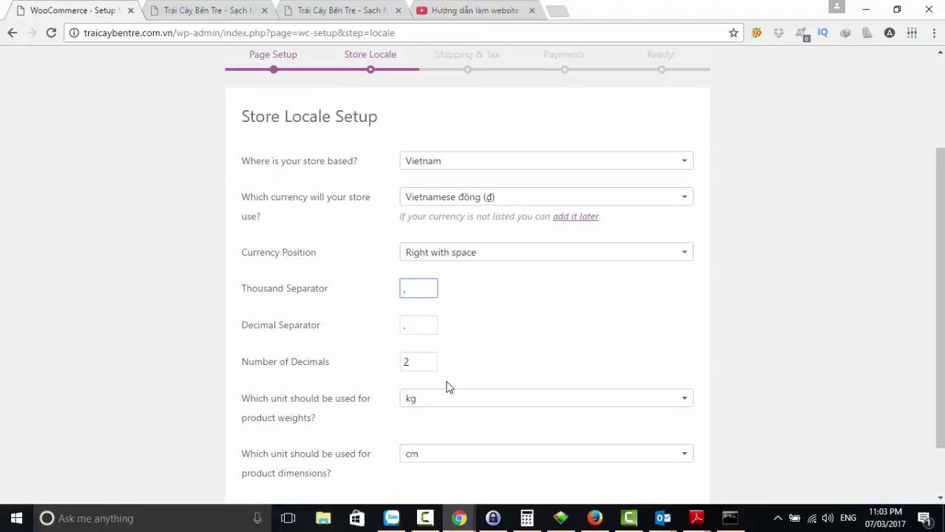
{"action": "key", "text": "Tab"}
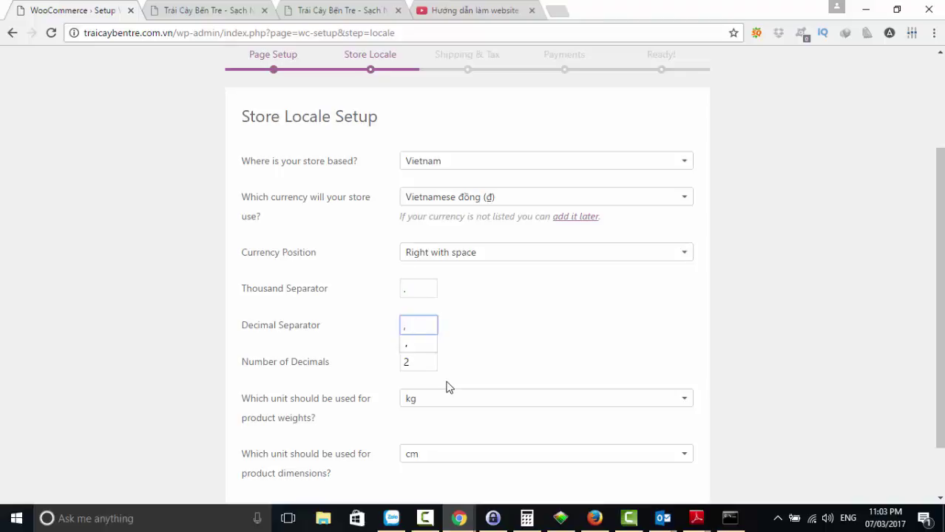
{"action": "key", "text": "Tab"}
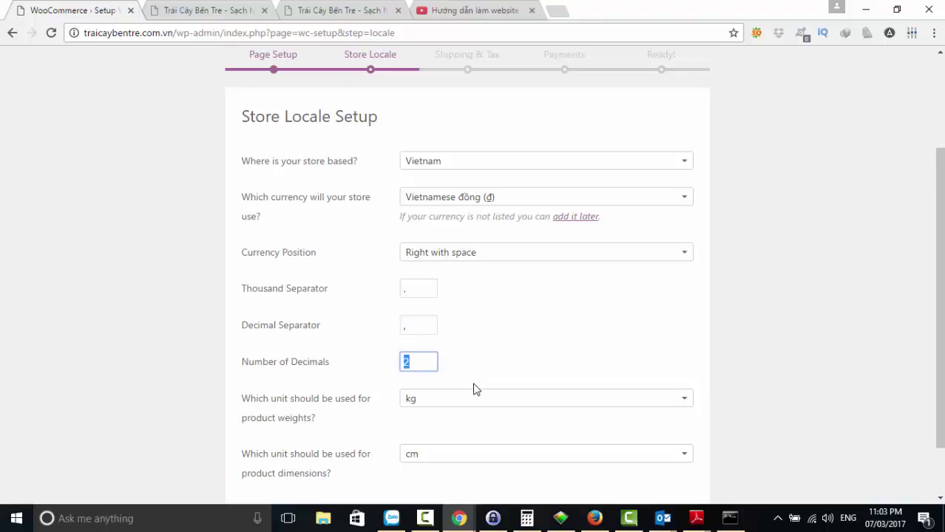
{"action": "scroll", "coordinate": [476, 389], "scroll_direction": "down", "scroll_amount": 1}
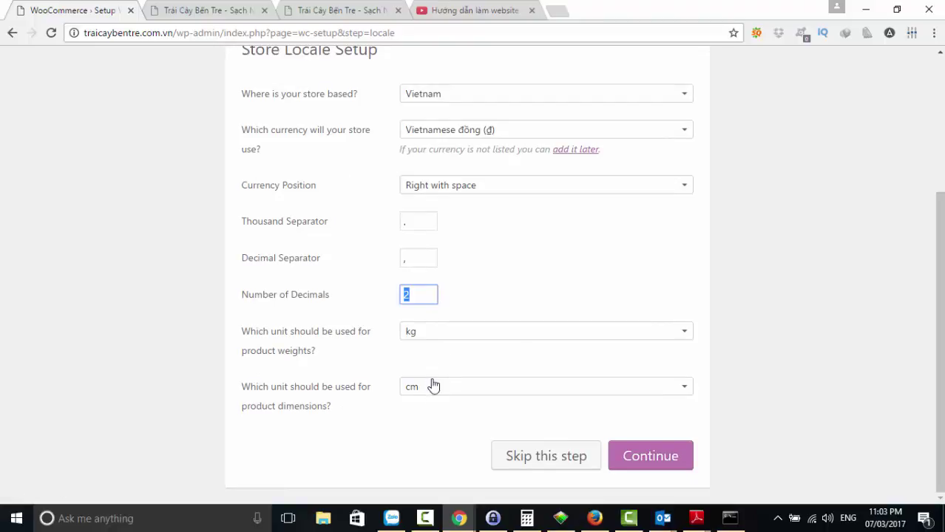
- Save the store locale and continue through Shipping & Tax to Payments without enabling shipping or sales tax
{"action": "left_click", "coordinate": [655, 463]}
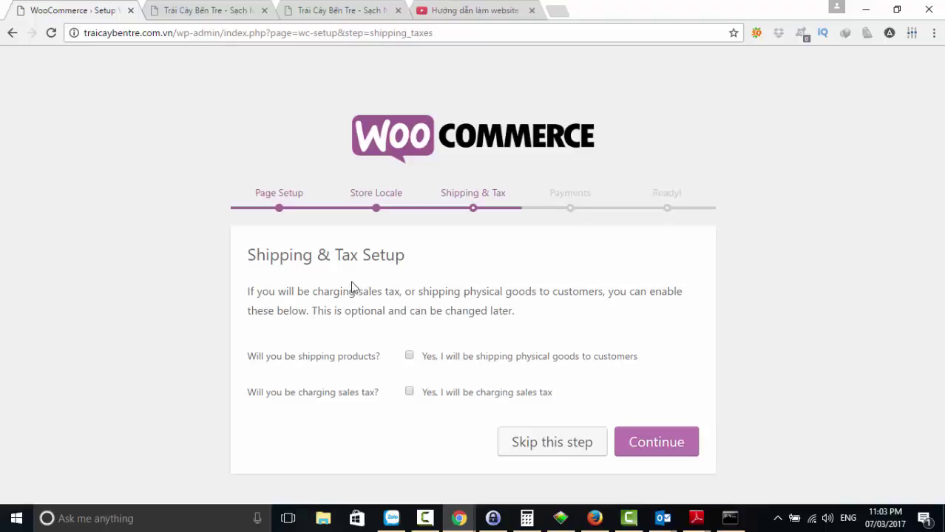
{"action": "left_click", "coordinate": [654, 443]}
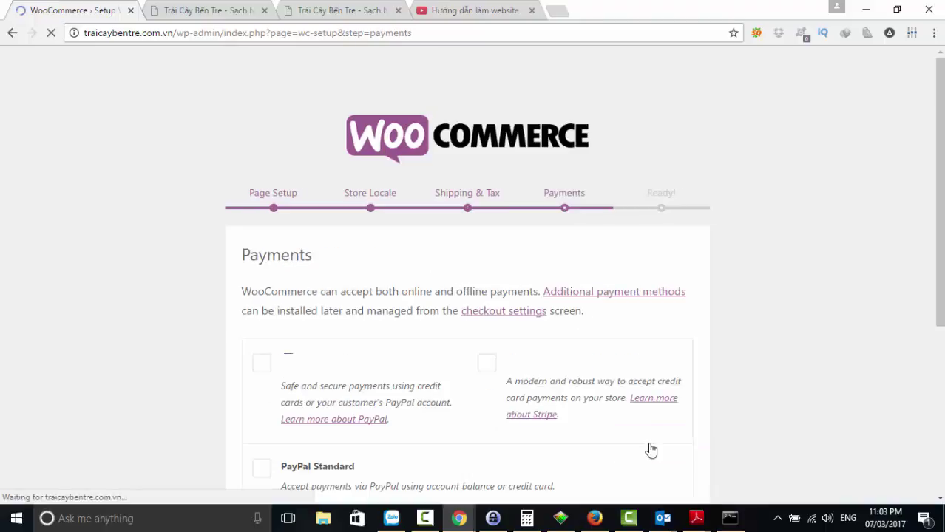
- Enable Cash on Delivery and Bank Transfer (BACS) payments and finish the setup wizard, returning to the WordPress dashboard
{"action": "scroll", "coordinate": [516, 409], "scroll_direction": "down", "scroll_amount": 2}
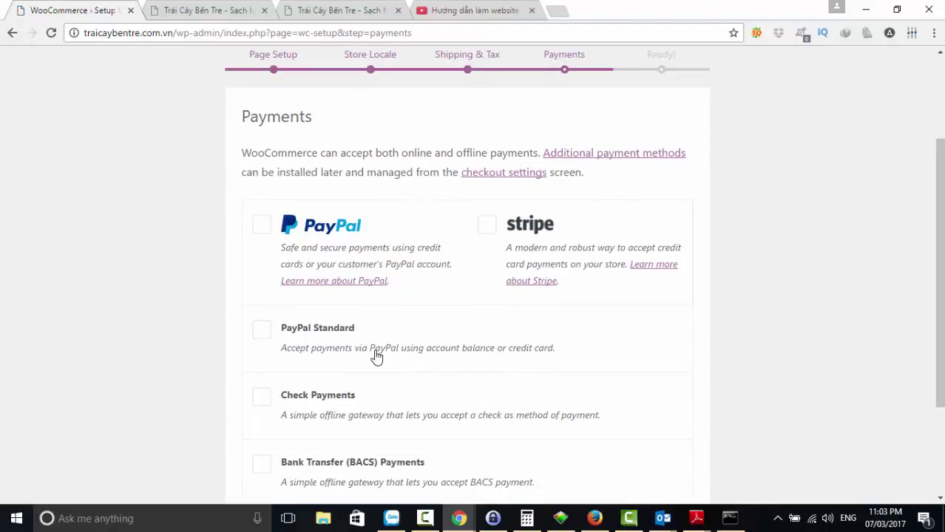
{"action": "scroll", "coordinate": [376, 357], "scroll_direction": "down", "scroll_amount": 1}
{"action": "scroll", "coordinate": [381, 340], "scroll_direction": "down", "scroll_amount": 1}
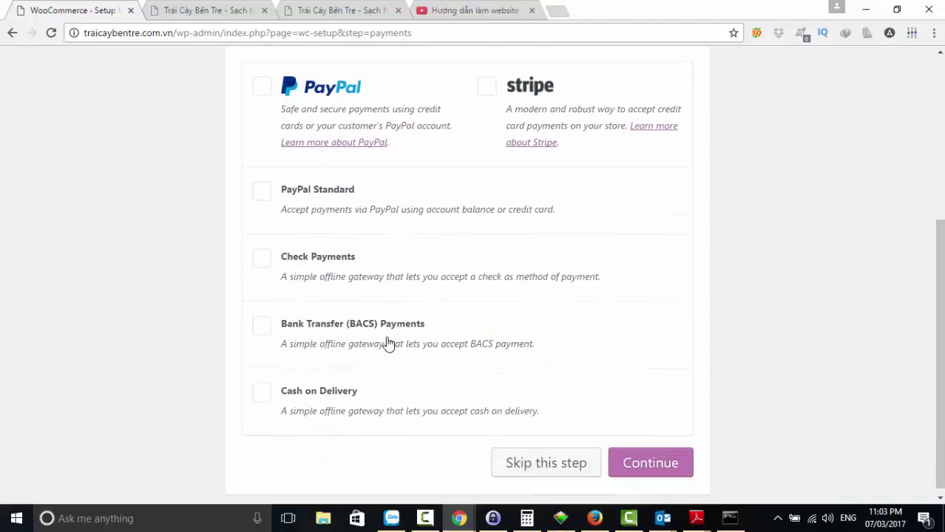
{"action": "left_click", "coordinate": [263, 394]}
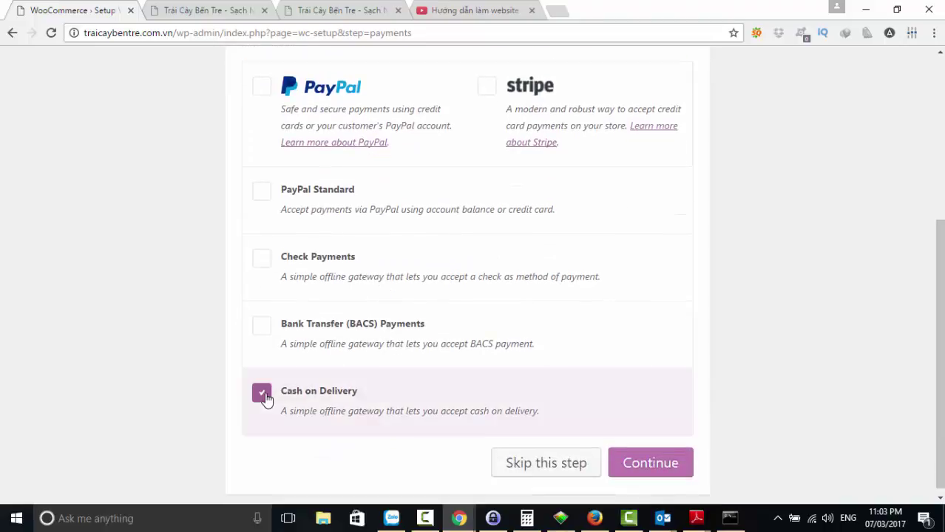
{"action": "left_click", "coordinate": [262, 329]}
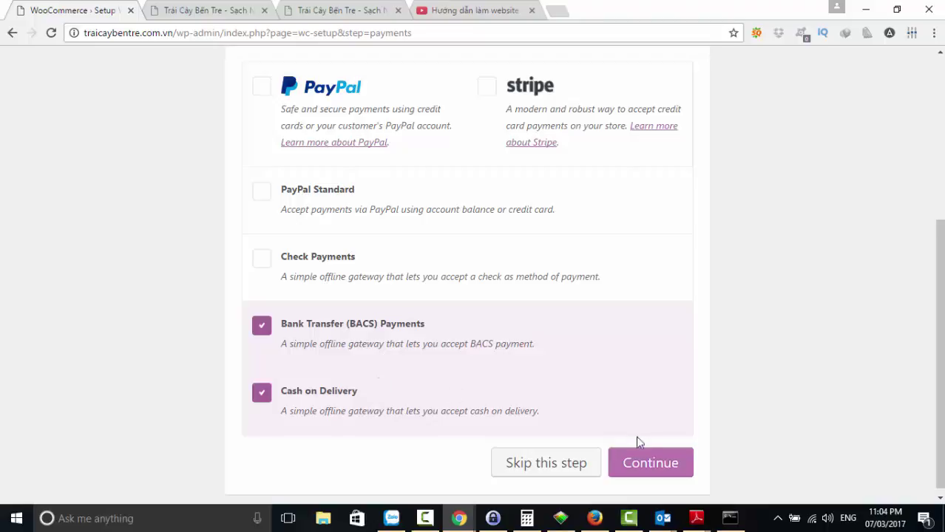
{"action": "left_click", "coordinate": [638, 463]}
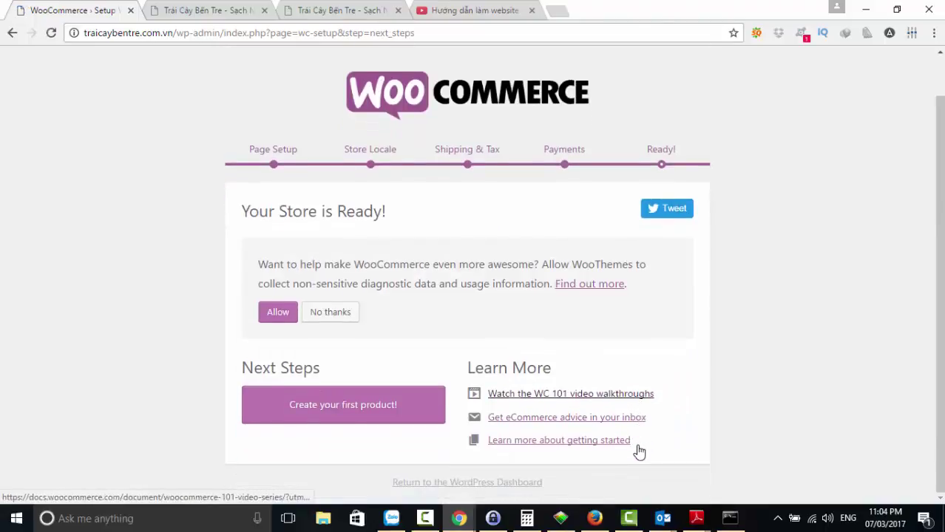
{"action": "left_click", "coordinate": [473, 488]}
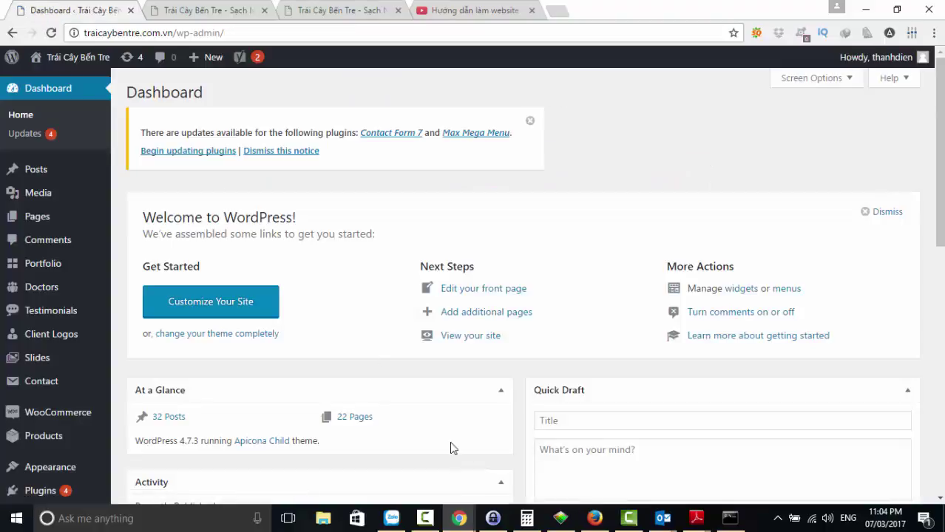
- Open the live site in a new browser tab and view its cart page
{"action": "mouse_move", "coordinate": [78, 59]}
{"action": "right_click", "coordinate": [70, 81]}
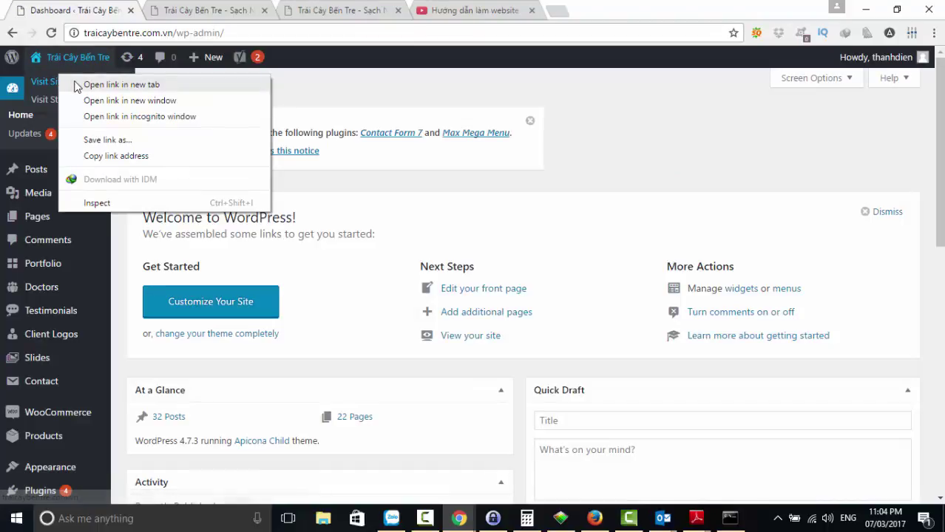
{"action": "left_click", "coordinate": [111, 85]}
{"action": "left_click", "coordinate": [475, 10]}
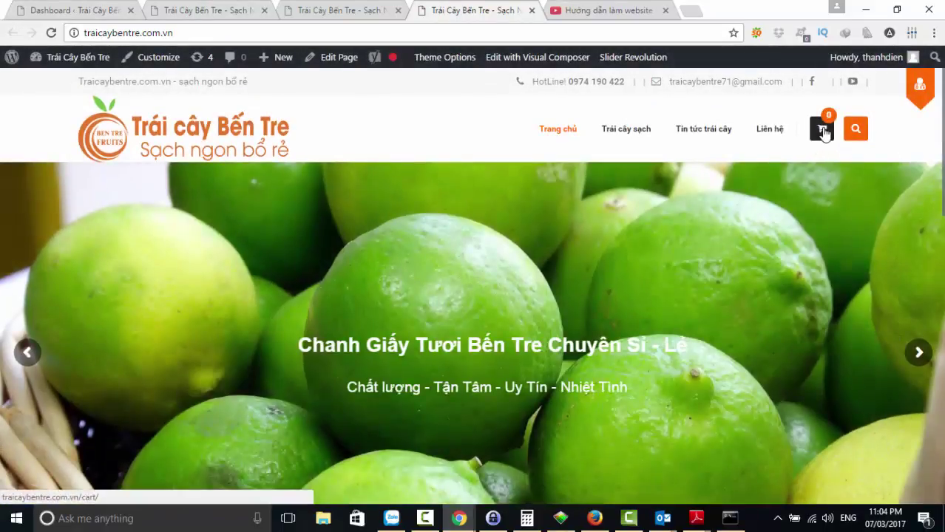
{"action": "left_click", "coordinate": [824, 132]}
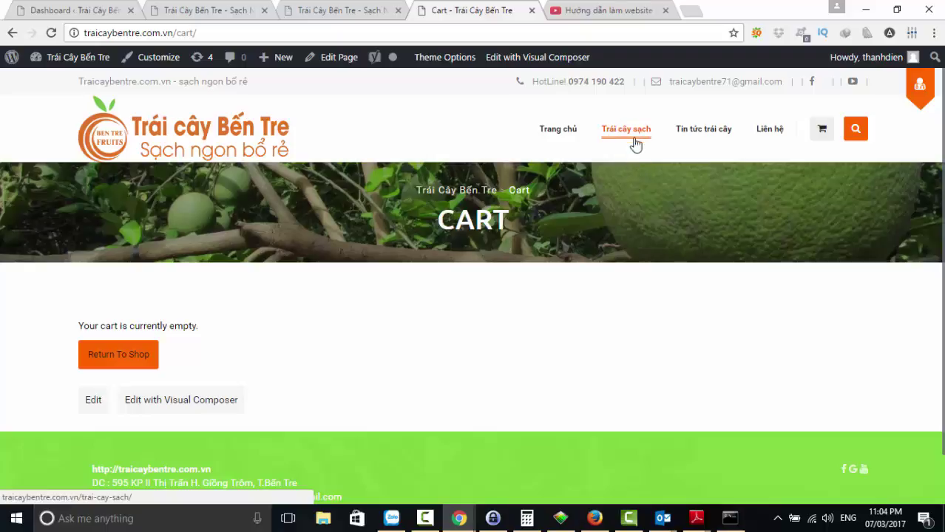
{"action": "mouse_move", "coordinate": [687, 132]}
- Return to the WordPress admin and look through the list of all pages for the WooCommerce pages
{"action": "left_click", "coordinate": [45, 11]}
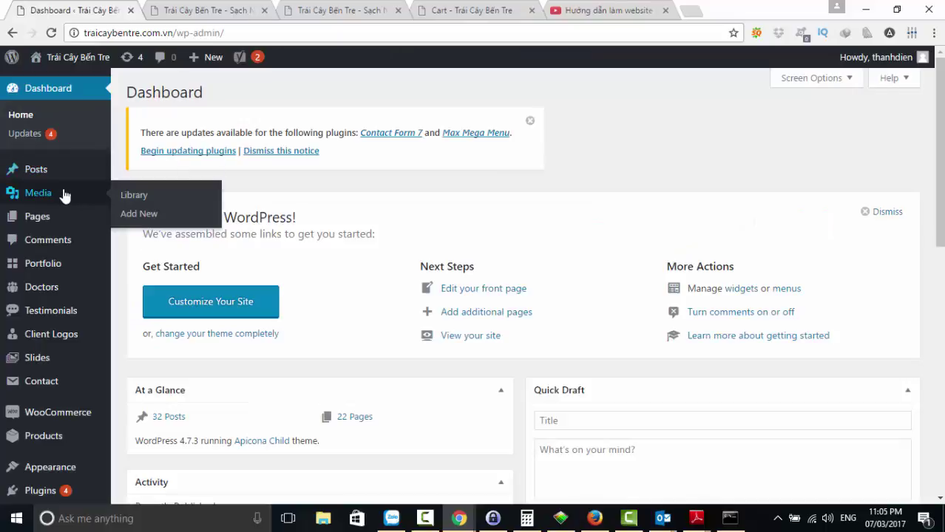
{"action": "mouse_move", "coordinate": [46, 213]}
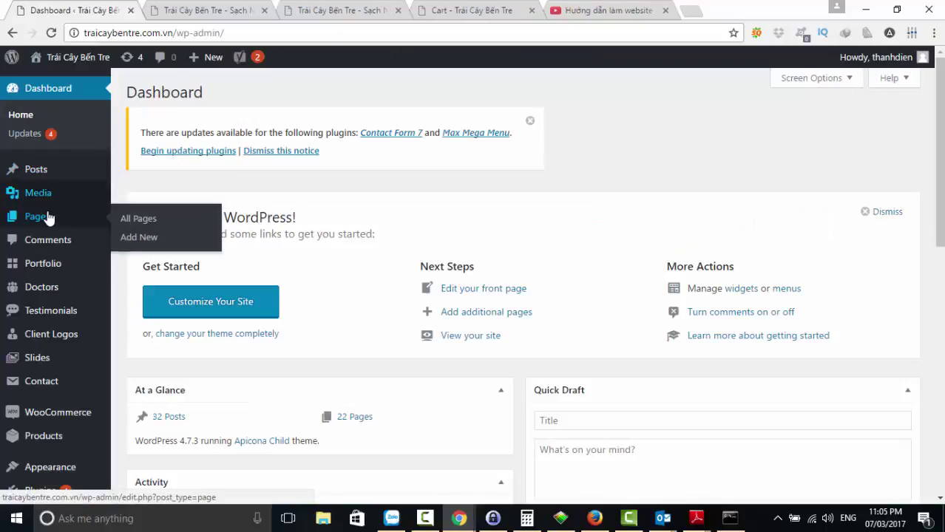
{"action": "left_click", "coordinate": [133, 223]}
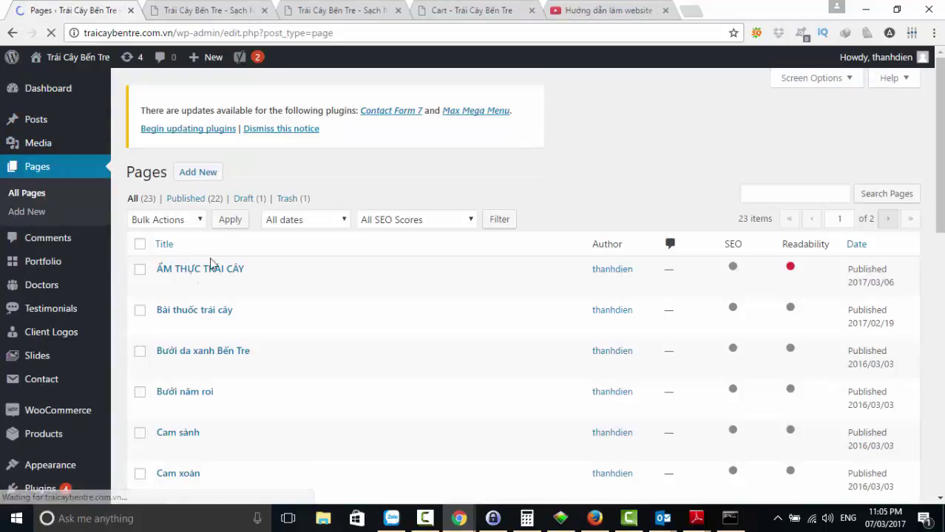
{"action": "scroll", "coordinate": [213, 269], "scroll_direction": "down", "scroll_amount": 4}
{"action": "scroll", "coordinate": [213, 269], "scroll_direction": "down", "scroll_amount": 5}
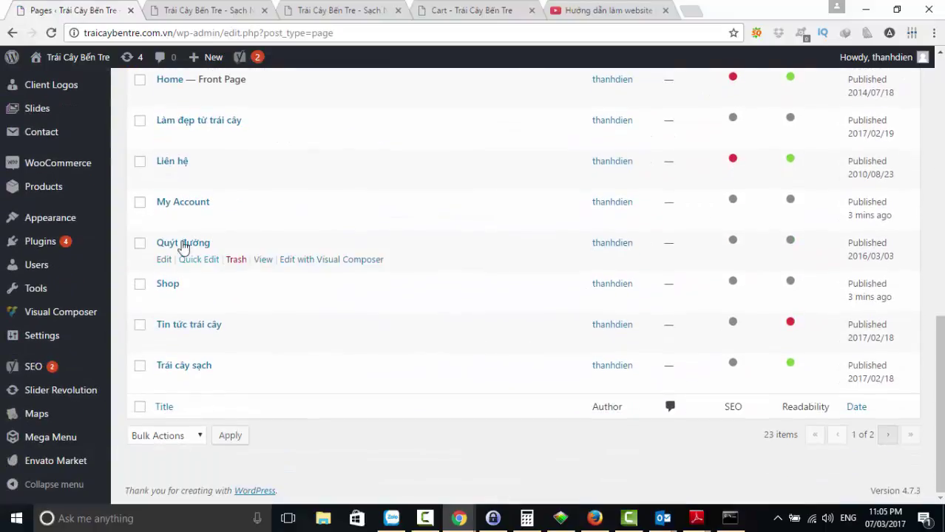
- Remove the Trái cây sạch item from the Main Menu structure
{"action": "mouse_move", "coordinate": [46, 219]}
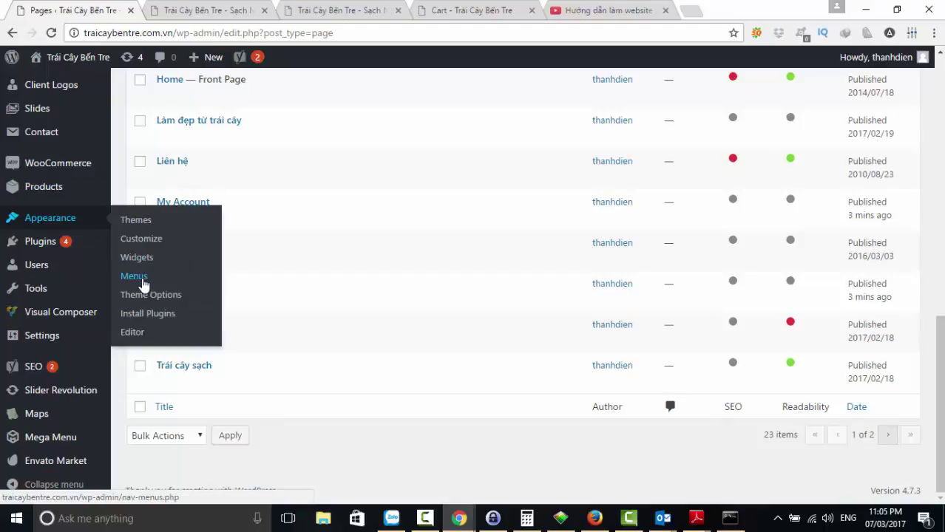
{"action": "left_click", "coordinate": [135, 277]}
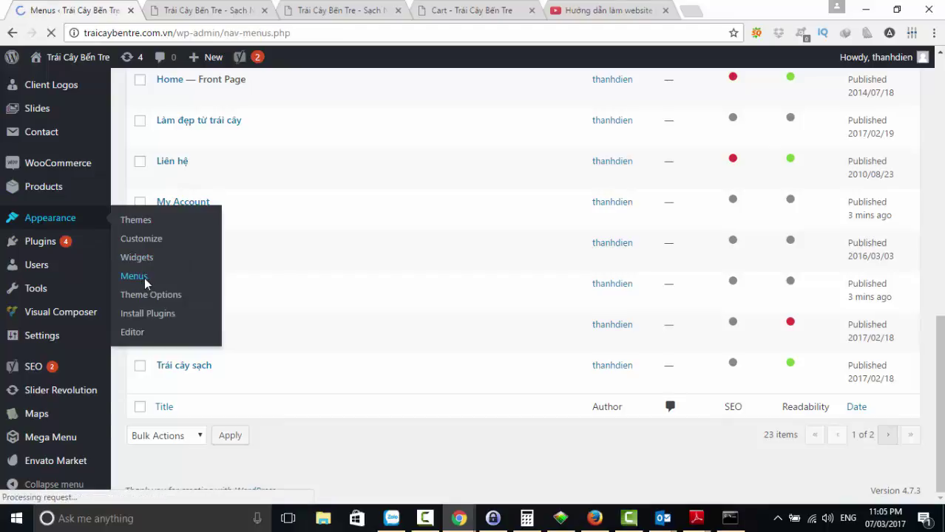
{"action": "scroll", "coordinate": [574, 400], "scroll_direction": "down", "scroll_amount": 2}
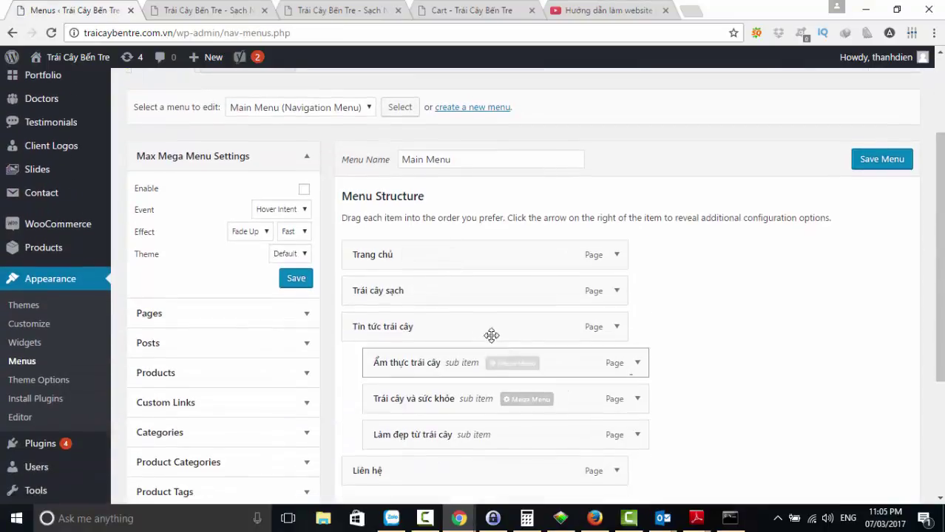
{"action": "left_click", "coordinate": [618, 293]}
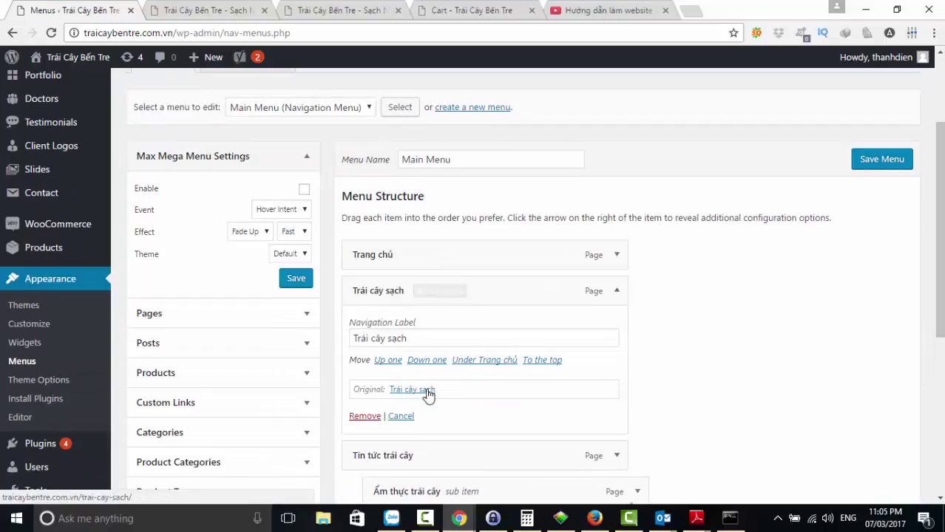
{"action": "left_click", "coordinate": [372, 416]}
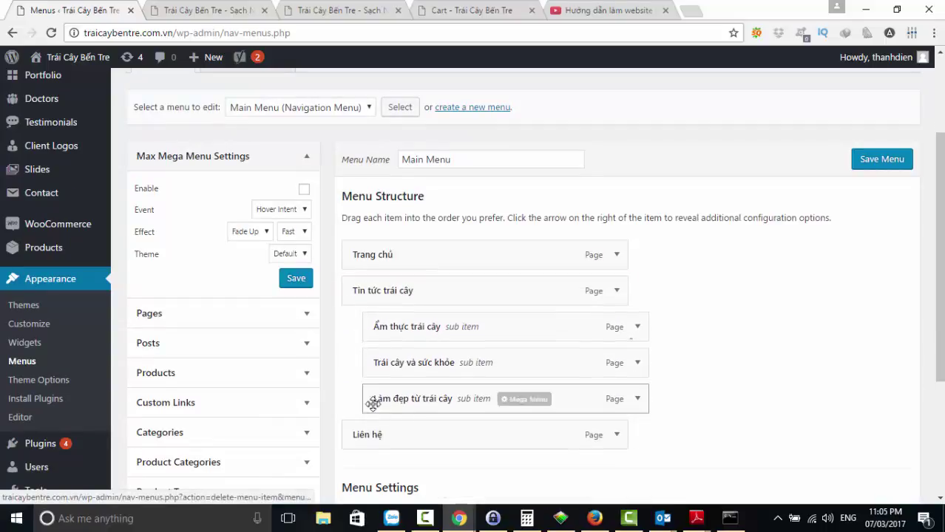
- Add the Shop page to the Main Menu and place it between Trang chủ and Tin tức trái cây
{"action": "scroll", "coordinate": [175, 344], "scroll_direction": "down", "scroll_amount": 1}
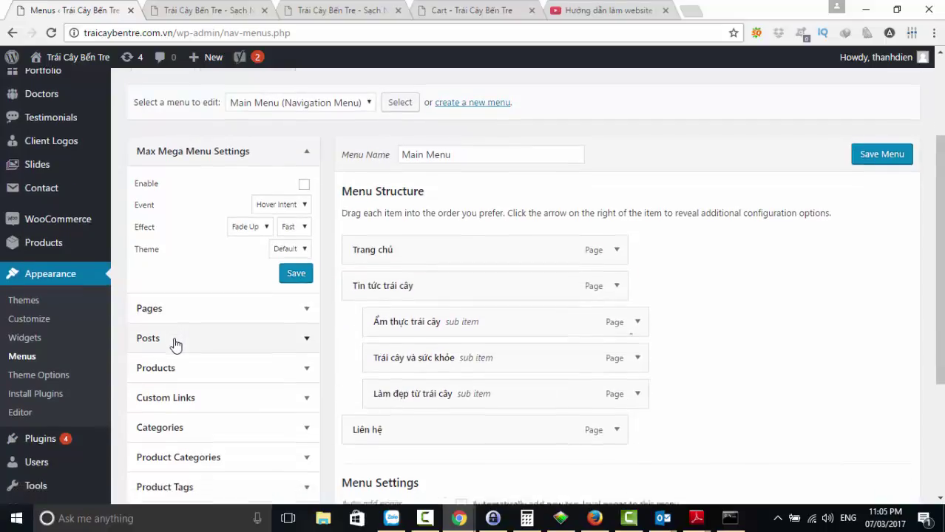
{"action": "left_click", "coordinate": [234, 248]}
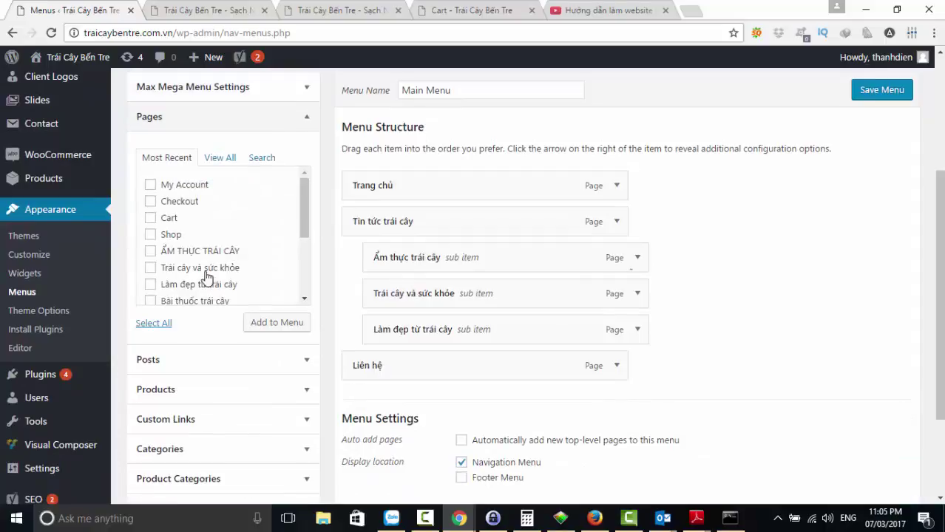
{"action": "left_click", "coordinate": [151, 235]}
{"action": "left_click", "coordinate": [268, 325]}
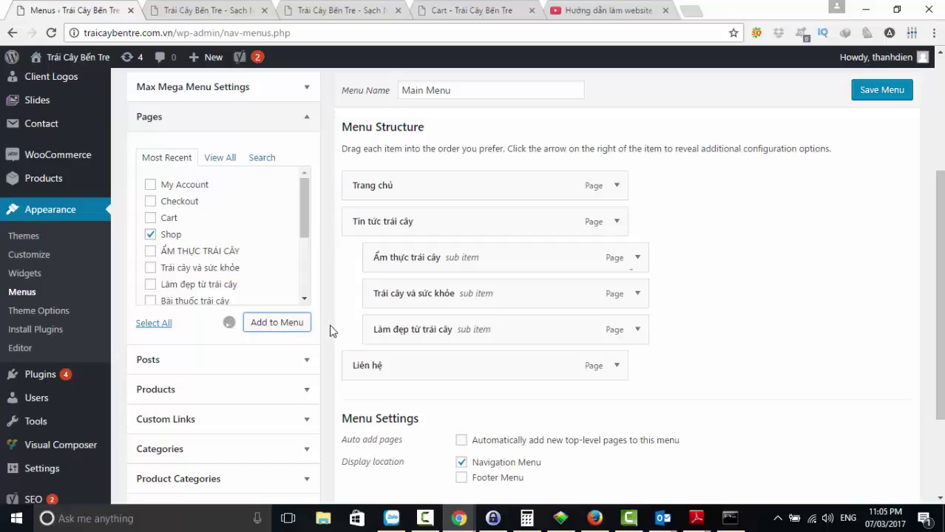
{"action": "left_click_drag", "start_coordinate": [374, 392], "coordinate": [362, 219]}
- Change the Shop menu item's navigation label to "Shop Trái cây sạch" and save the Main Menu
{"action": "left_click", "coordinate": [617, 222]}
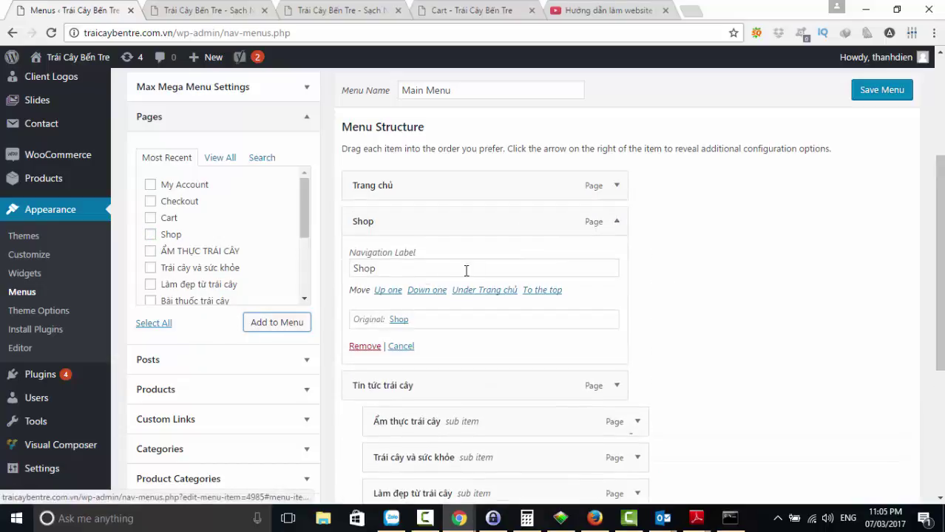
{"action": "left_click", "coordinate": [358, 268]}
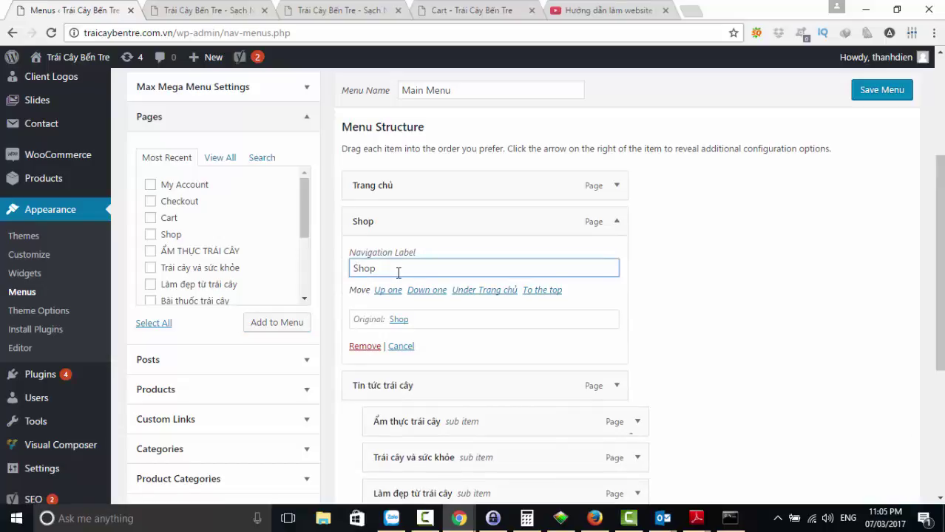
{"action": "type", "text": "Trái cà"}
{"action": "type", "text": "y sạch"}
{"action": "left_click", "coordinate": [867, 96]}
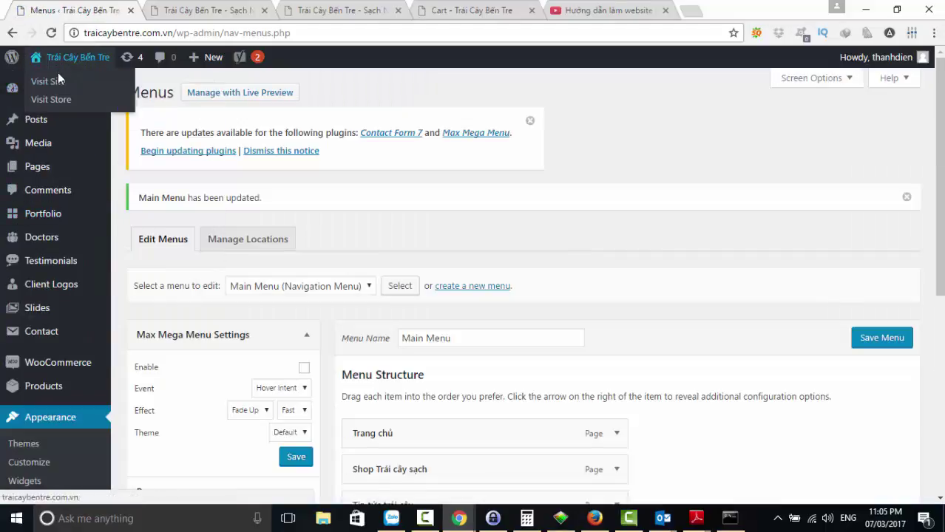
- Open the live site in a new browser tab and view the Shop Trái cây sạch page
{"action": "right_click", "coordinate": [74, 82]}
{"action": "left_click", "coordinate": [90, 90]}
{"action": "left_click", "coordinate": [565, 11]}
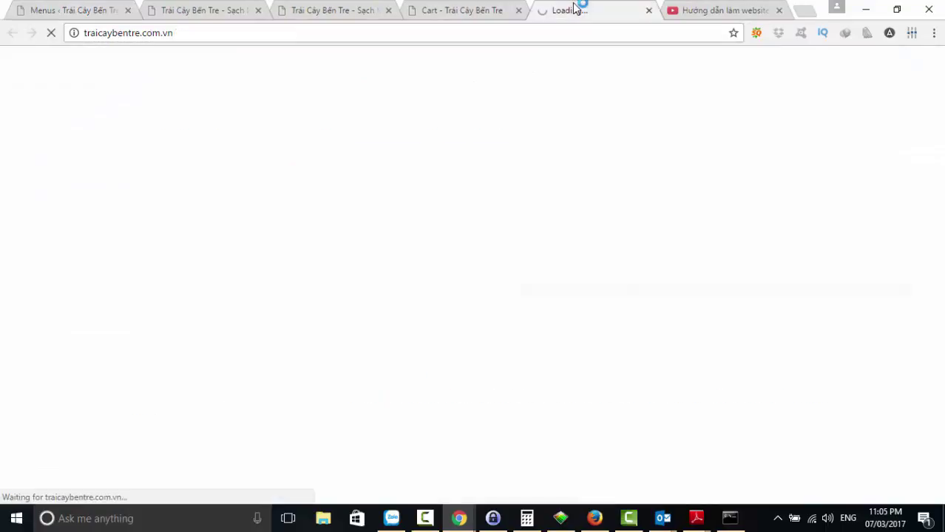
{"action": "left_click", "coordinate": [592, 137]}
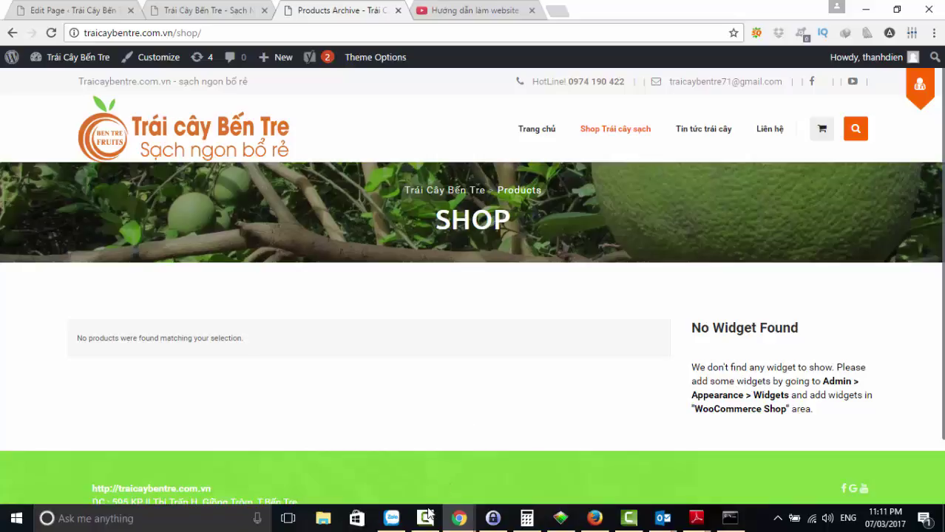
{"action": "mouse_move", "coordinate": [428, 518]}
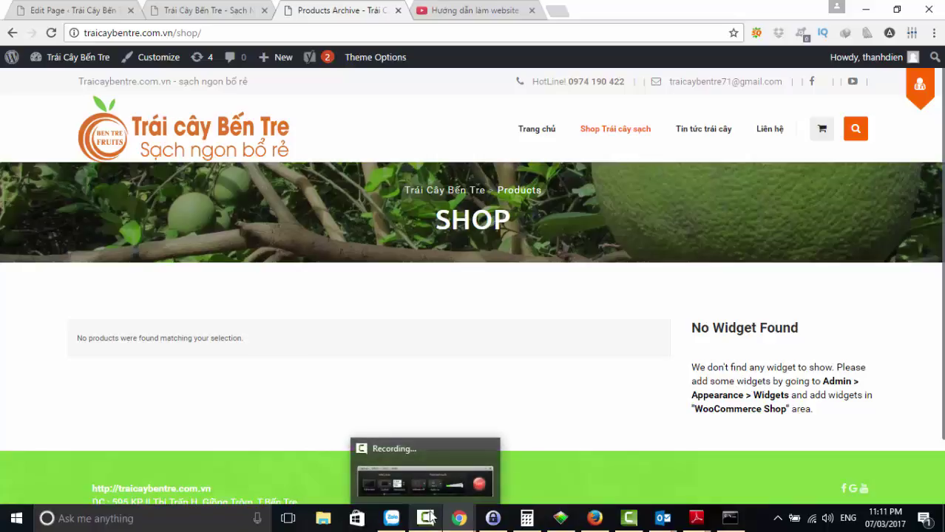
{"action": "mouse_move", "coordinate": [371, 472]}
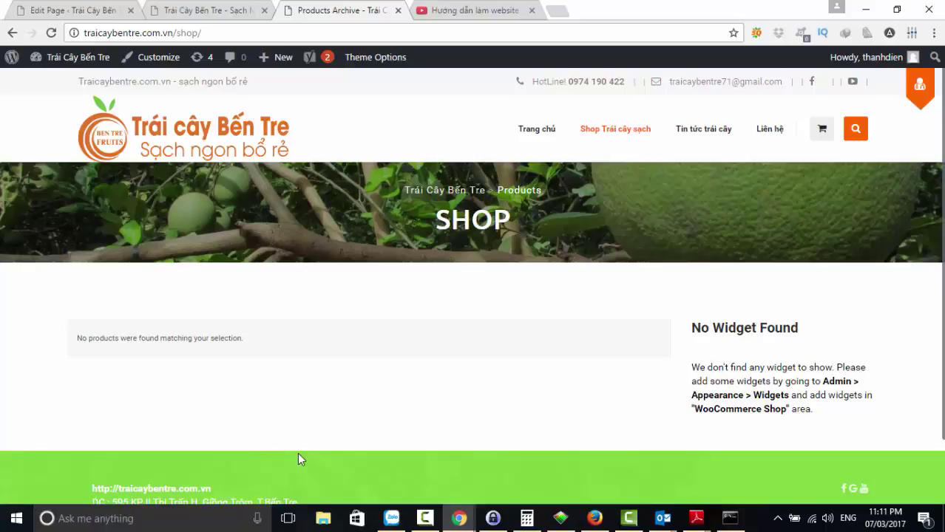
{"action": "left_click", "coordinate": [425, 518]}
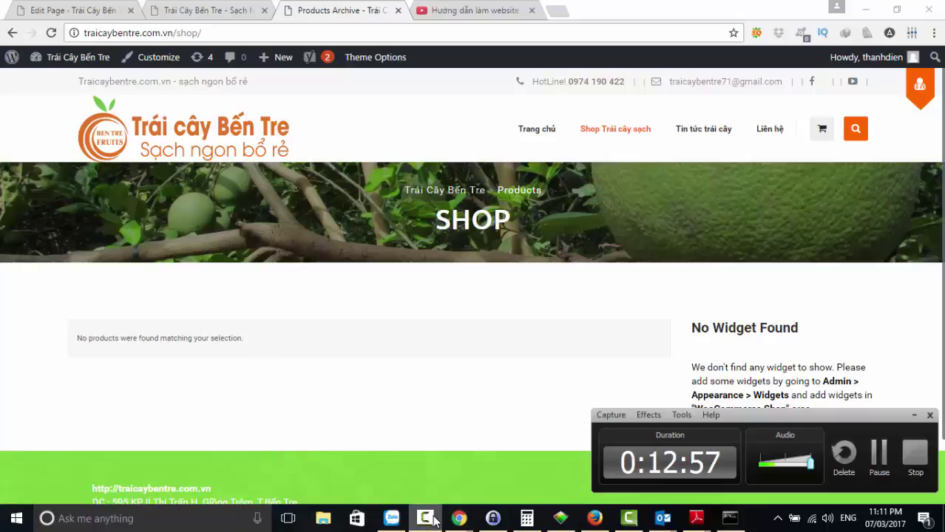